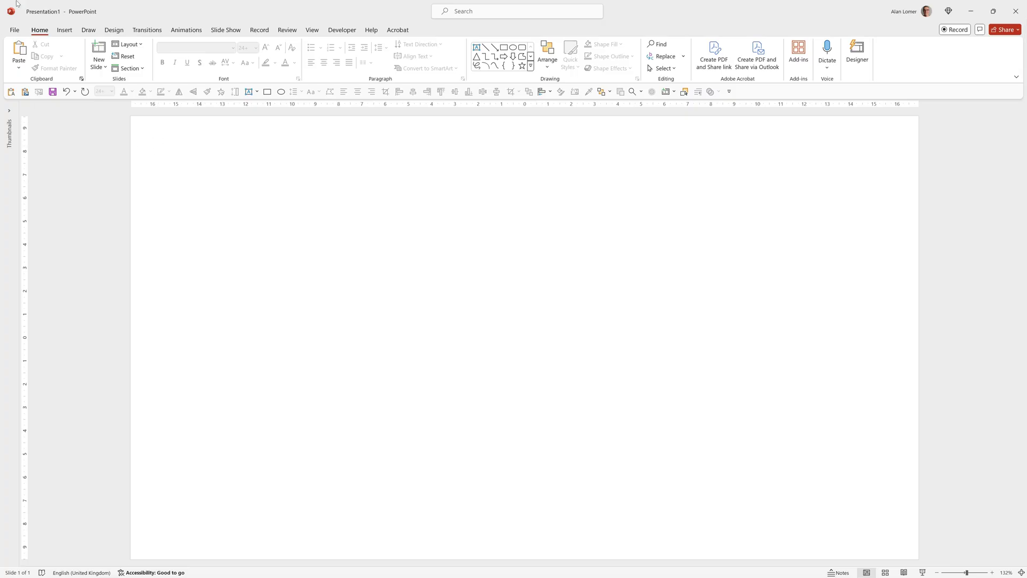
Create a new blank presentation with a single empty Blank-layout slide.
click(16, 31)
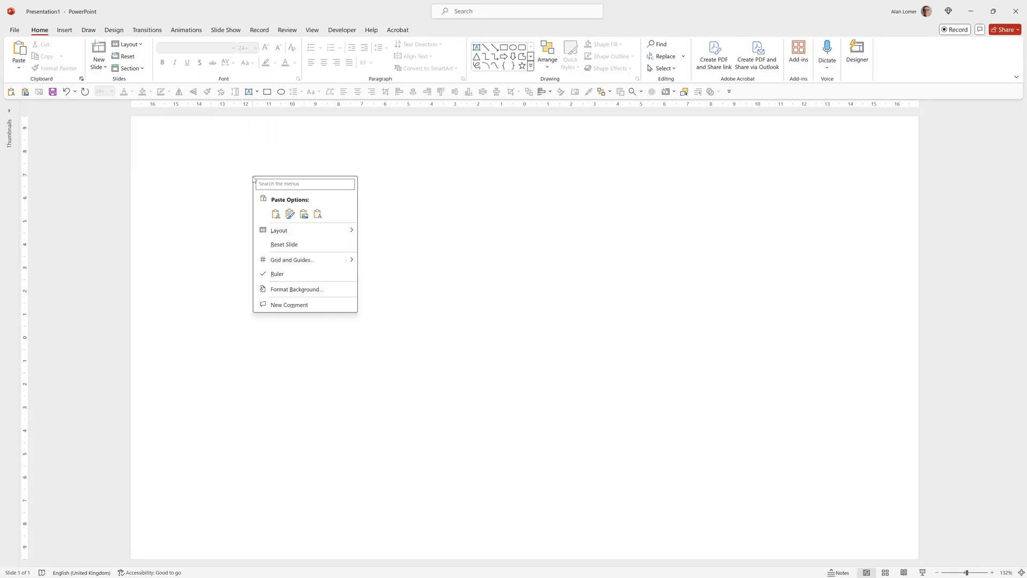
Fill the slide background with solid light blue at 95% transparency.
click(327, 289)
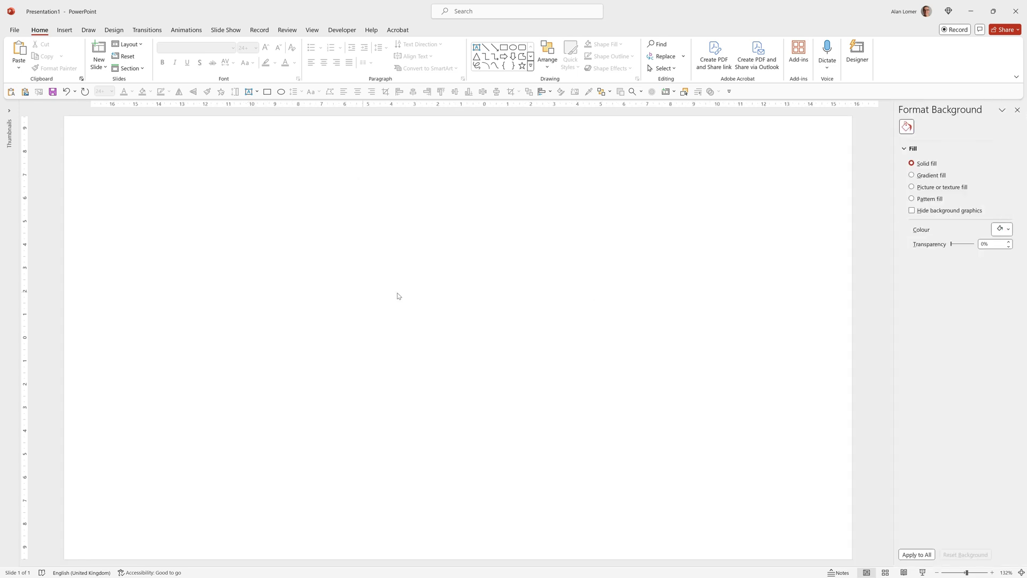
click(1002, 228)
click(951, 379)
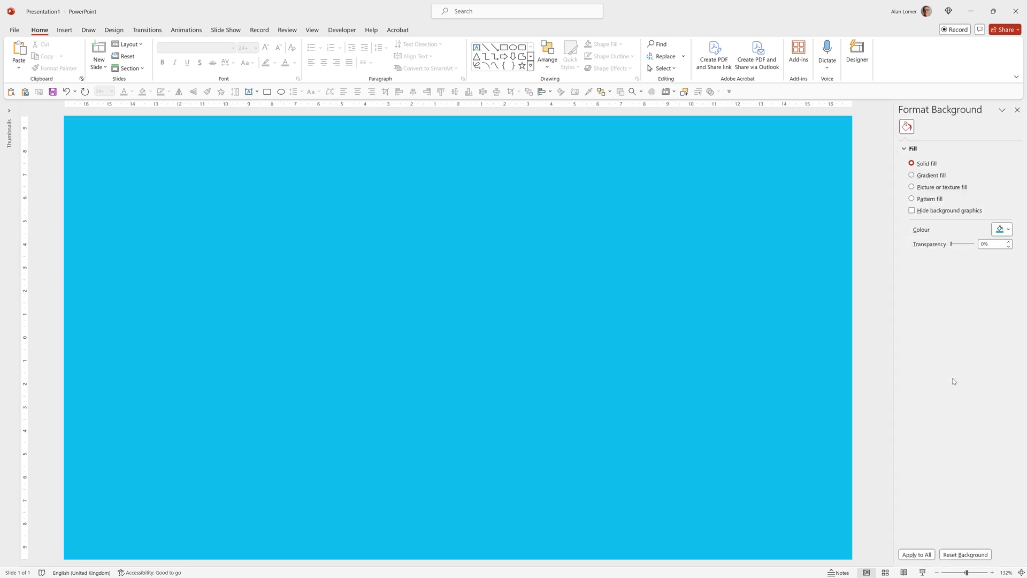
click(951, 244)
drag(951, 246, 953, 244)
text(95)
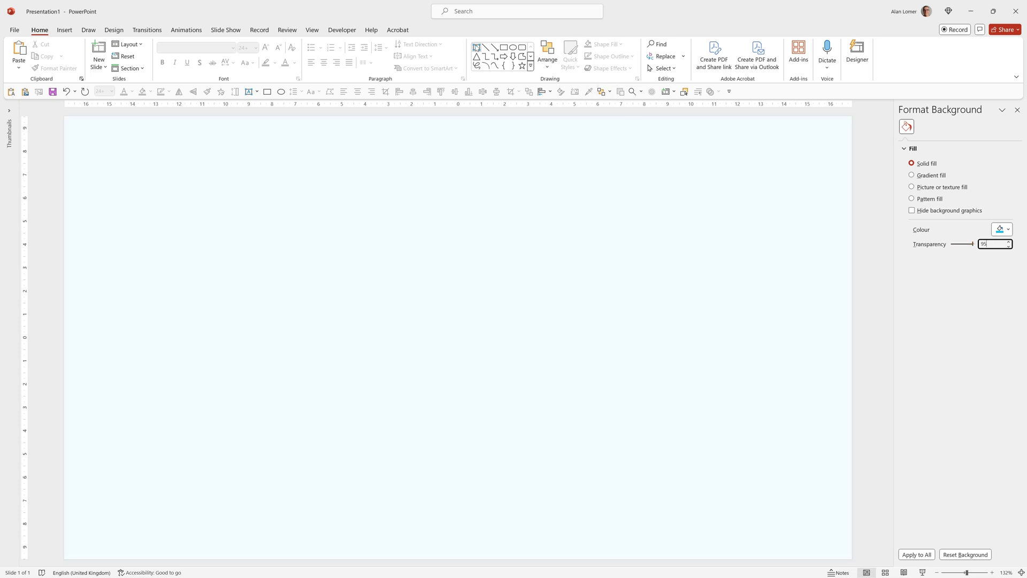
Draw a central text box reading 'Who thinks they can reduce spend in their department by 10%?'.
click(249, 91)
drag(219, 252, 552, 457)
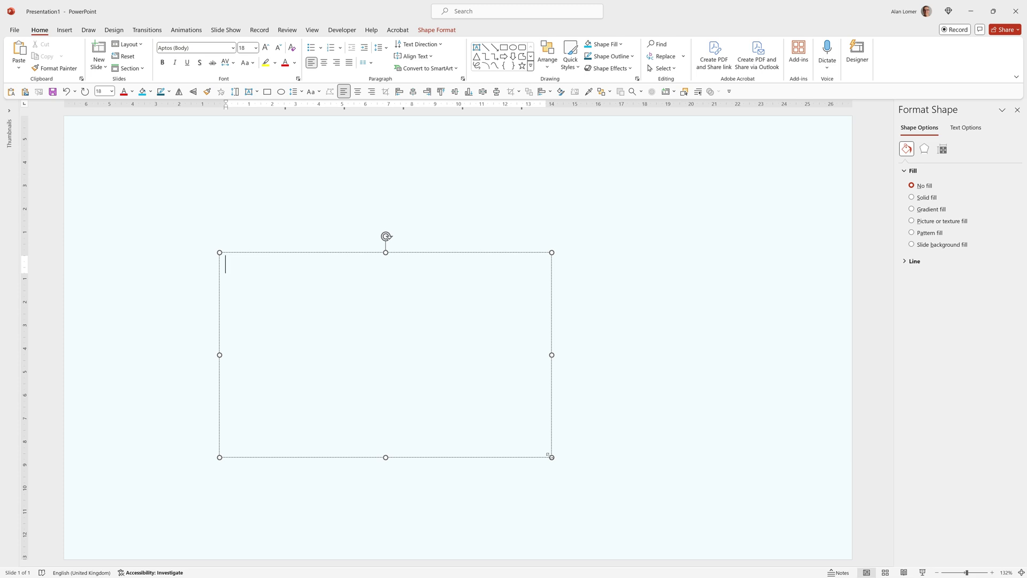
text(Who thinks they can)
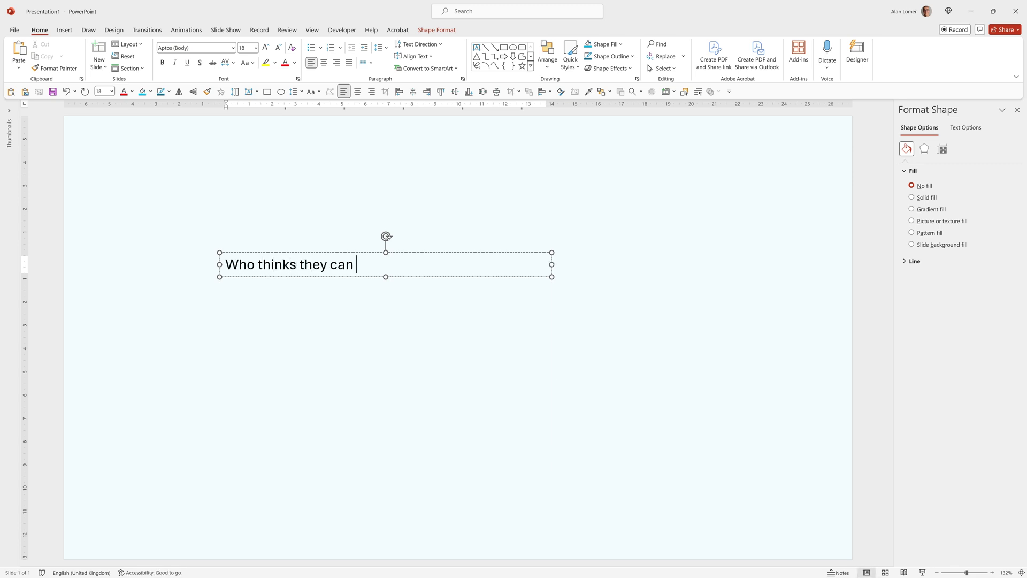
text(reduce spend in their department by 10%?)
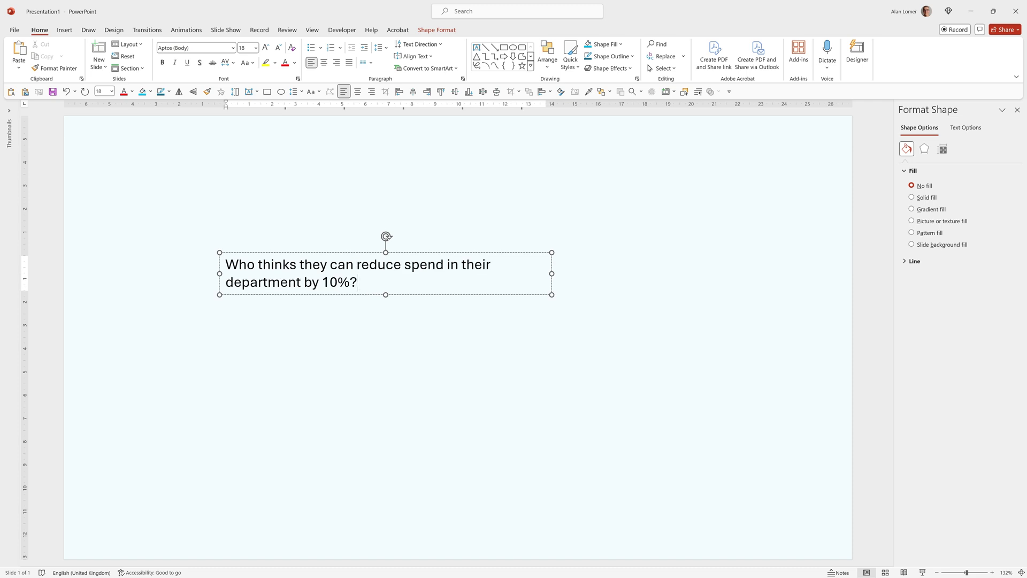
Set the question to Figtree 54 pt and widen the box so it rewraps.
key(Escape)
key(ctrl+shift+f)
text(Figtree)
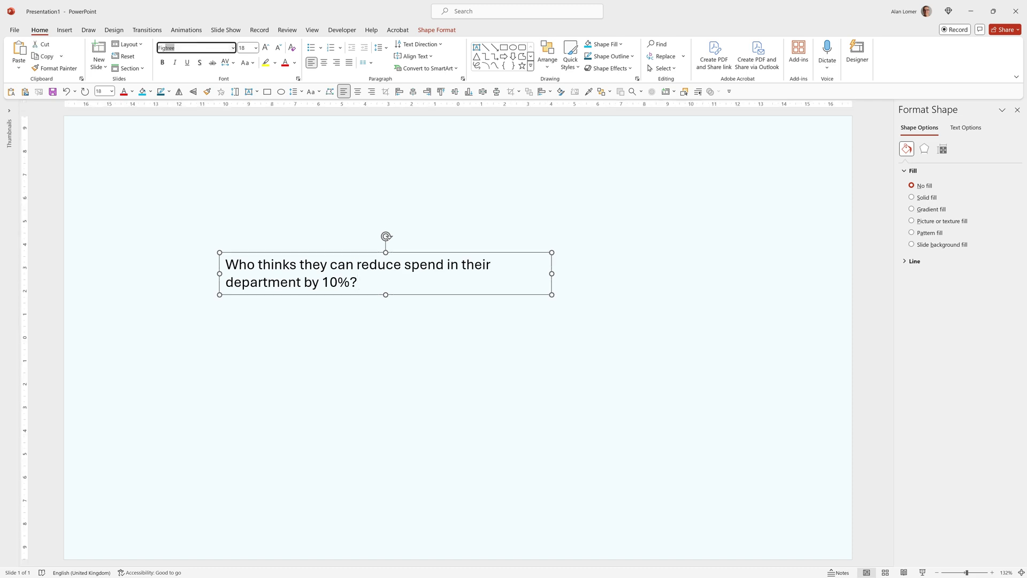
key(Tab)
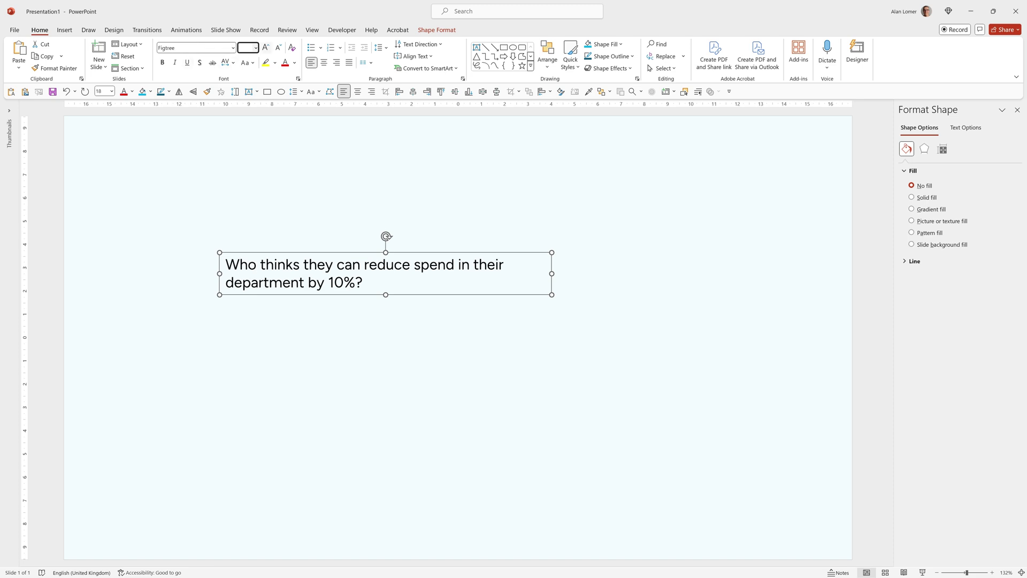
text(54)
key(Return)
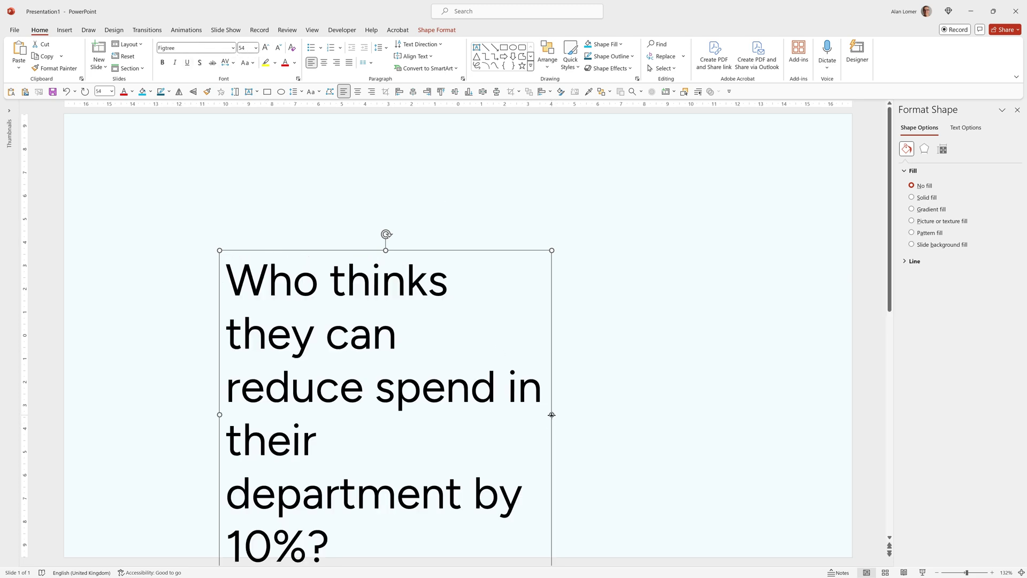
drag(556, 414, 677, 393)
Make 'reduce spend' bold and '10%' bold cyan blue.
drag(496, 337, 251, 343)
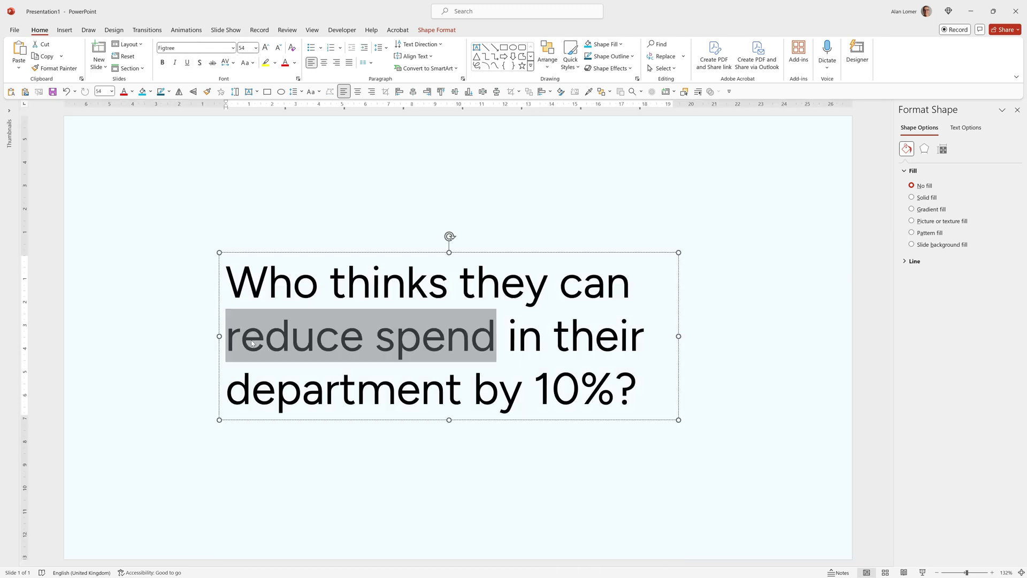
click(162, 62)
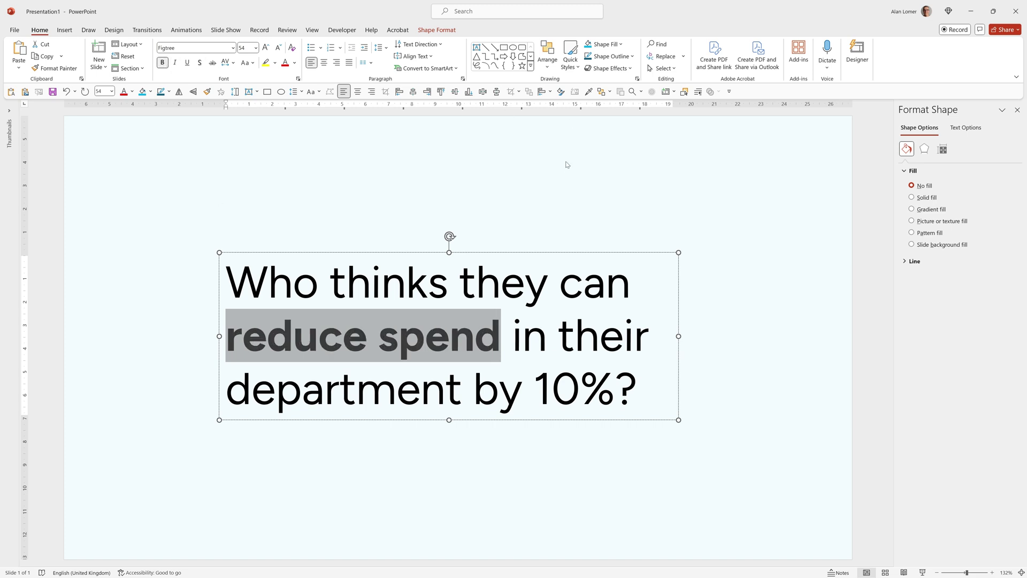
drag(533, 390, 615, 390)
click(294, 62)
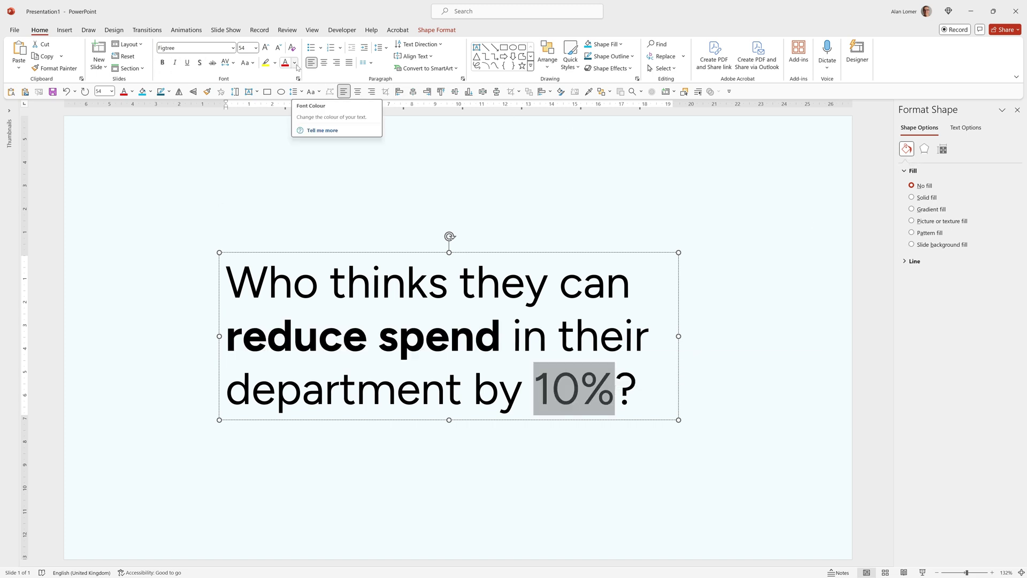
click(285, 199)
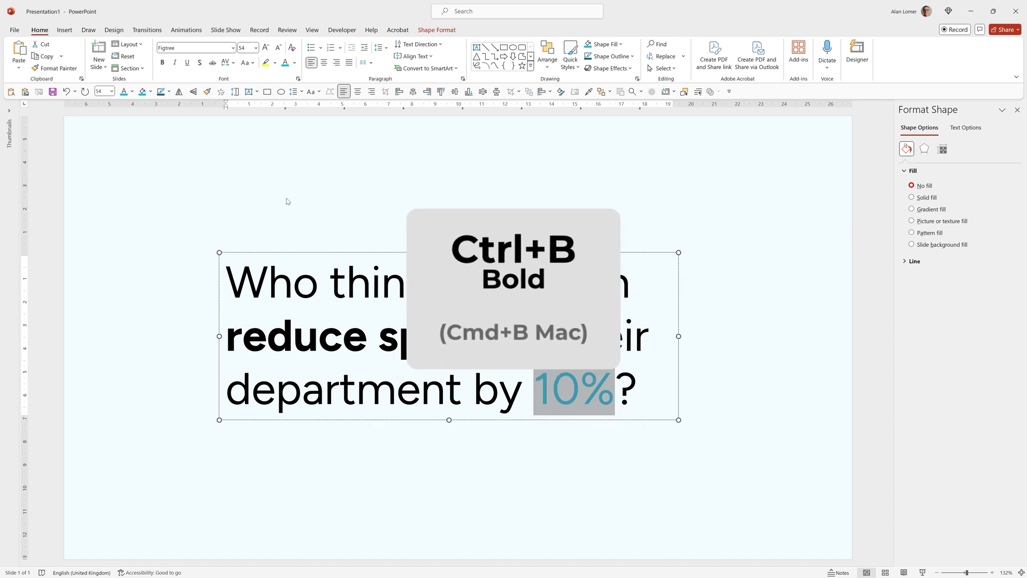
key(ctrl+b)
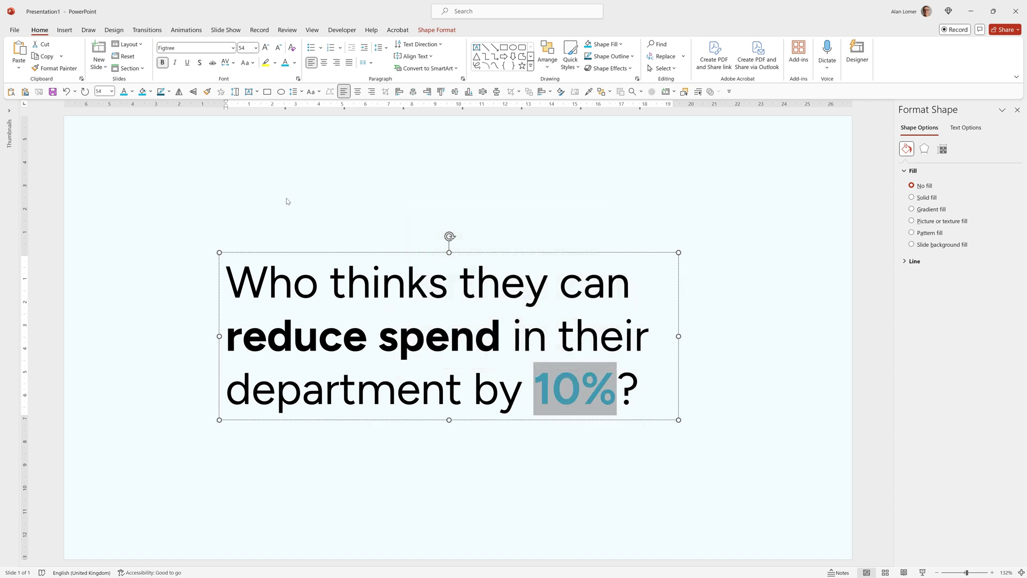
Colour the rest of the question, including the question mark, dark grey.
drag(532, 390, 149, 300)
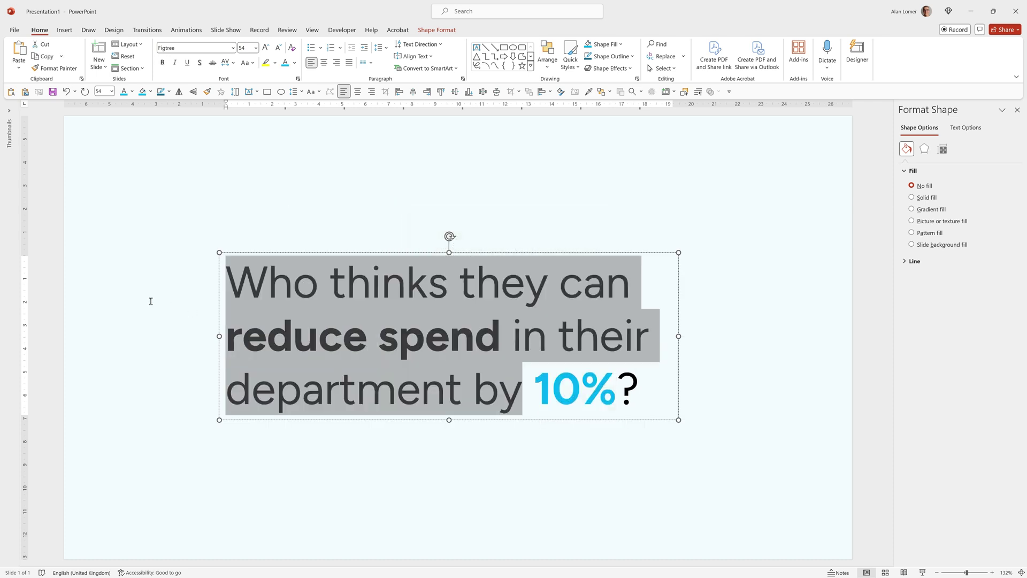
click(294, 63)
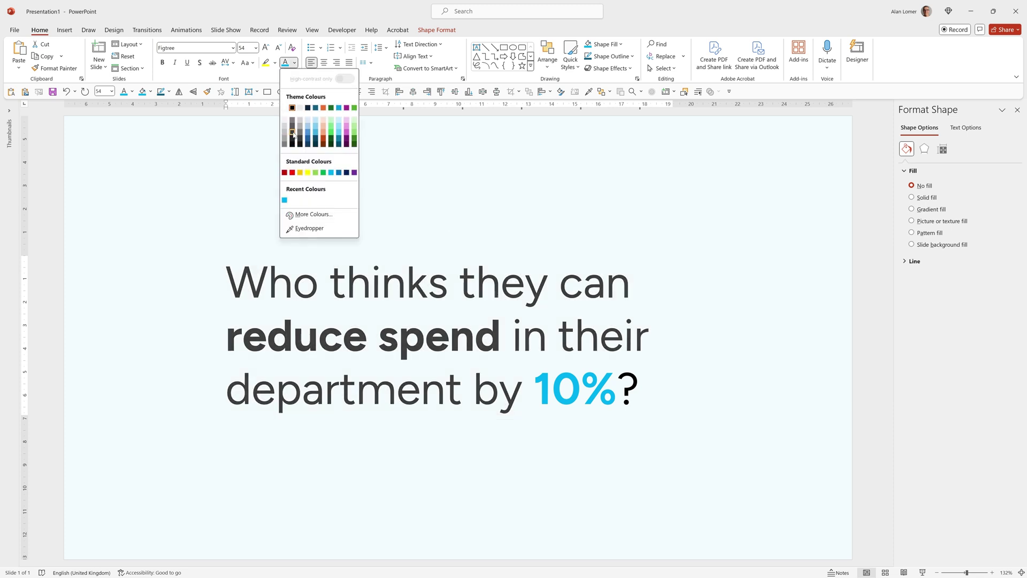
click(293, 134)
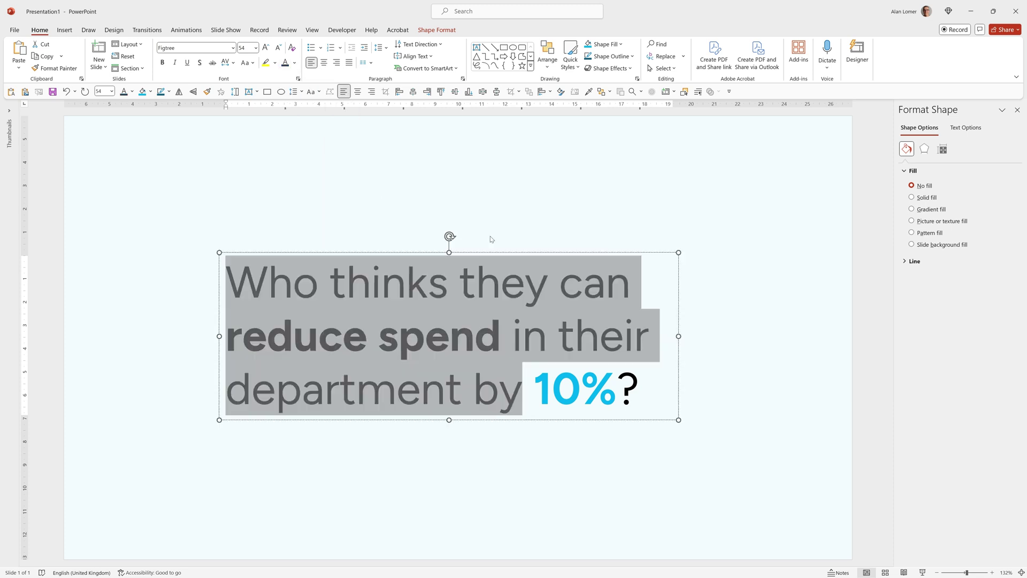
double_click(625, 384)
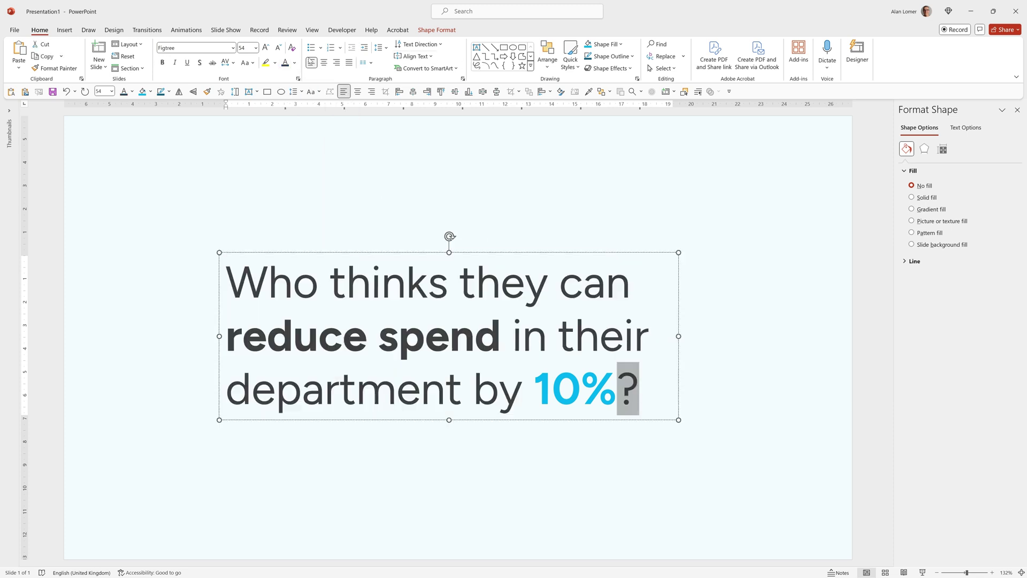
click(297, 63)
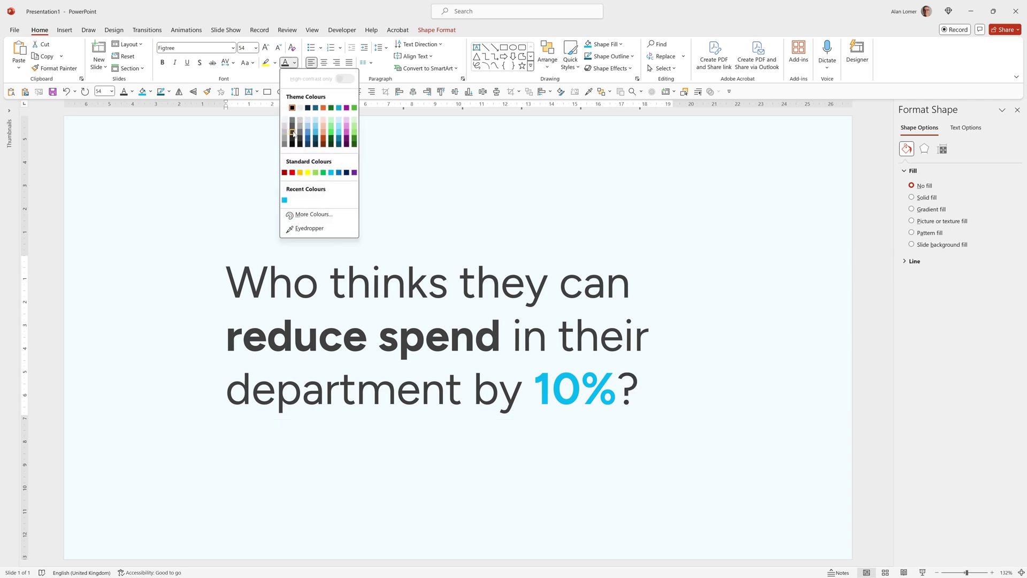
click(292, 134)
Centre the text box horizontally on the slide.
key(Escape)
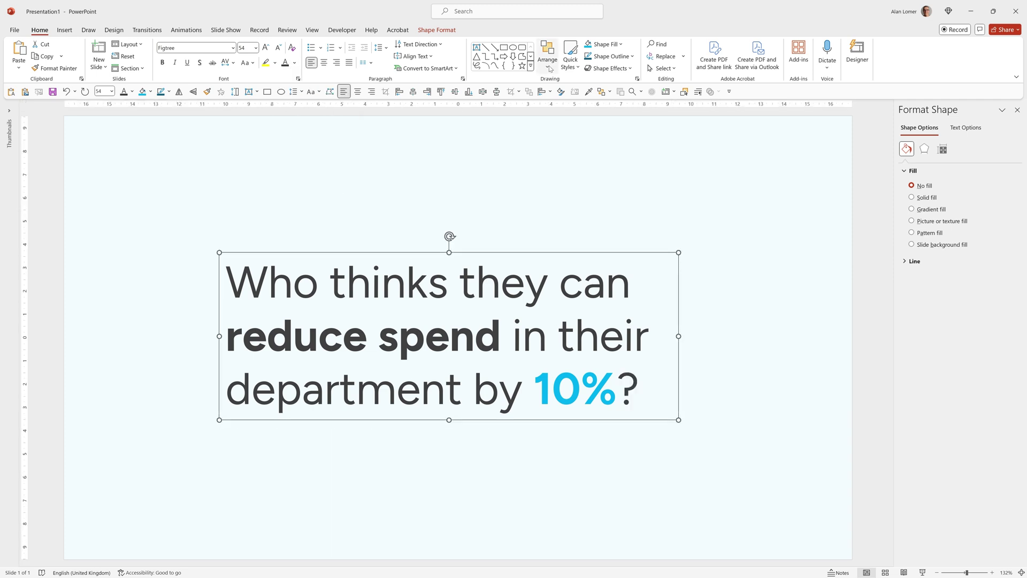
click(547, 58)
mouse_move(561, 225)
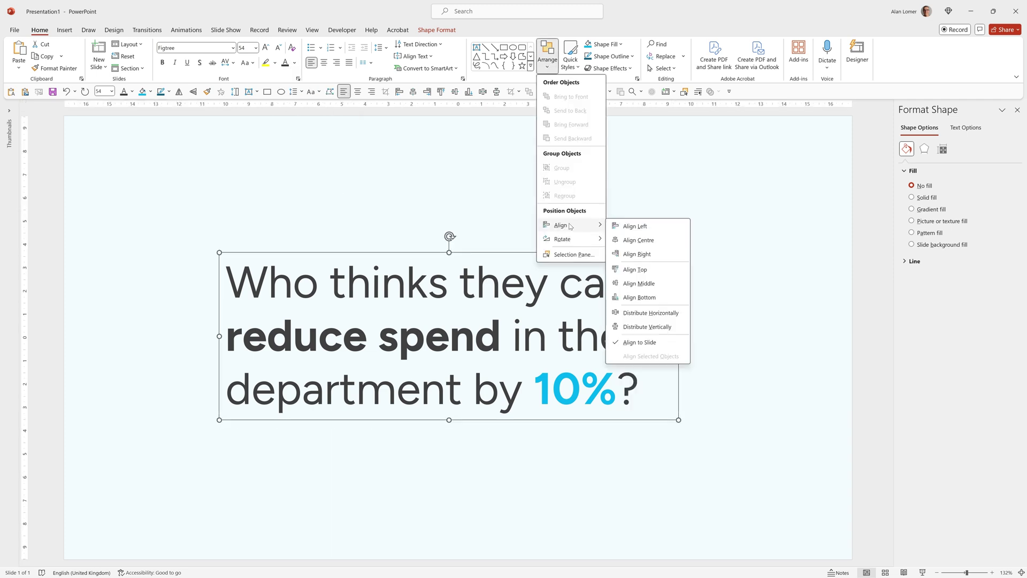
click(643, 239)
click(548, 67)
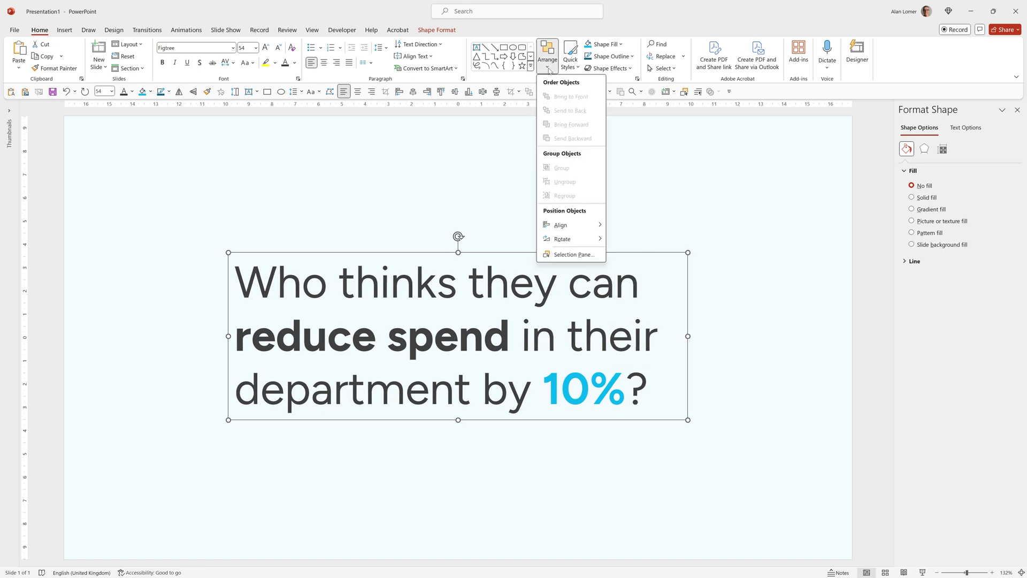
key(Escape)
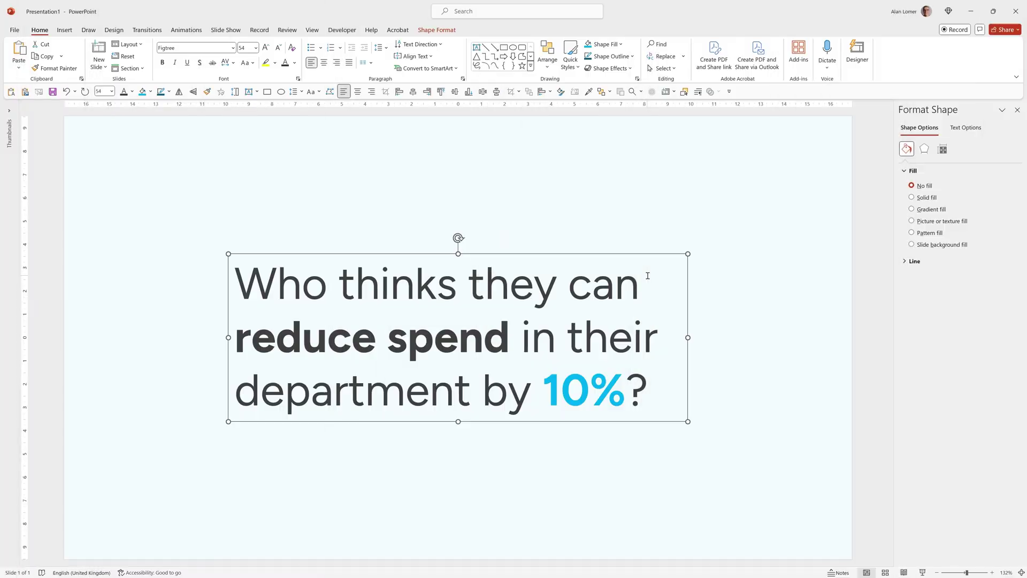
Give the question an Appear entrance animation revealing it by letter with 0 delay.
click(182, 29)
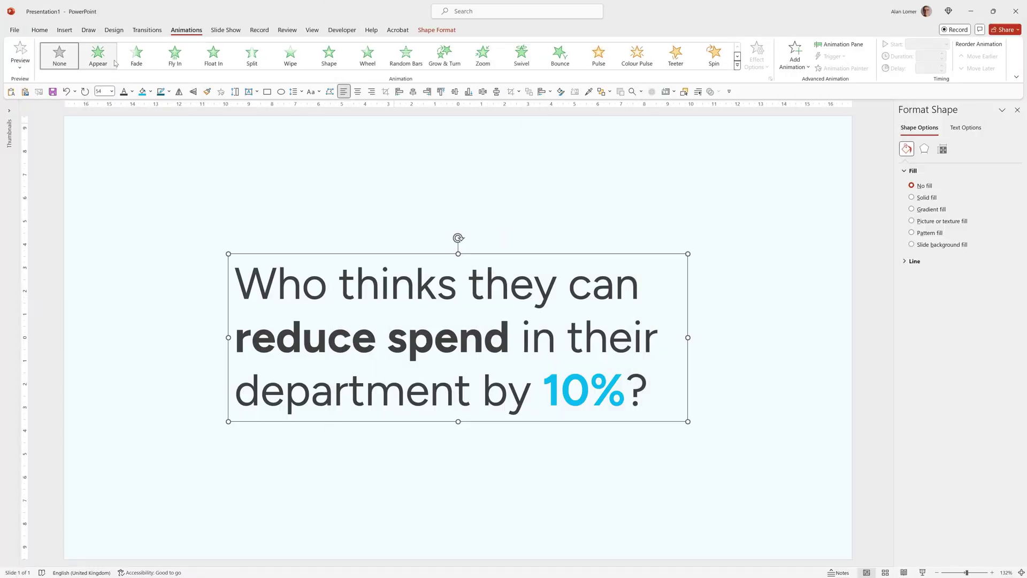
click(98, 54)
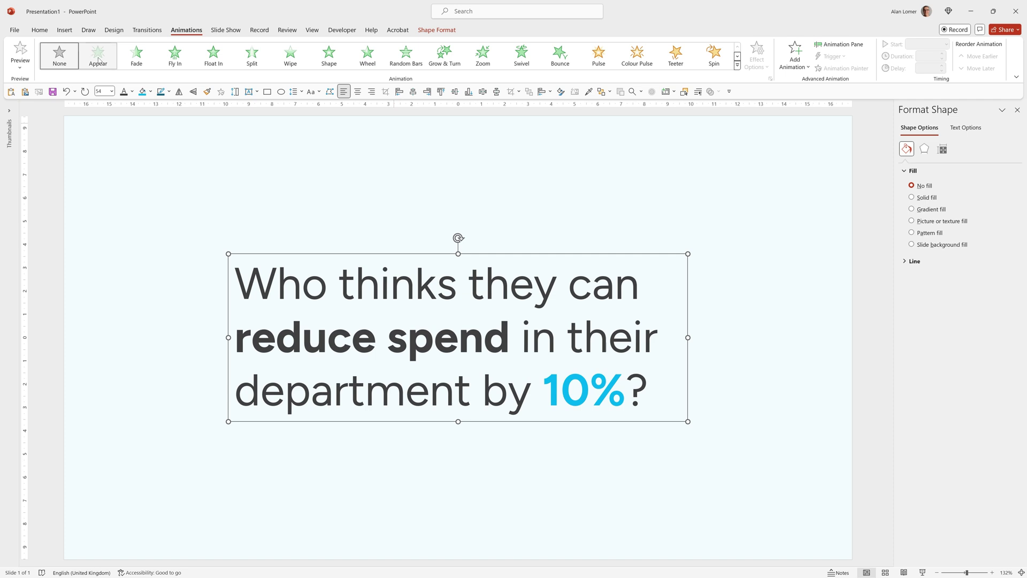
click(841, 47)
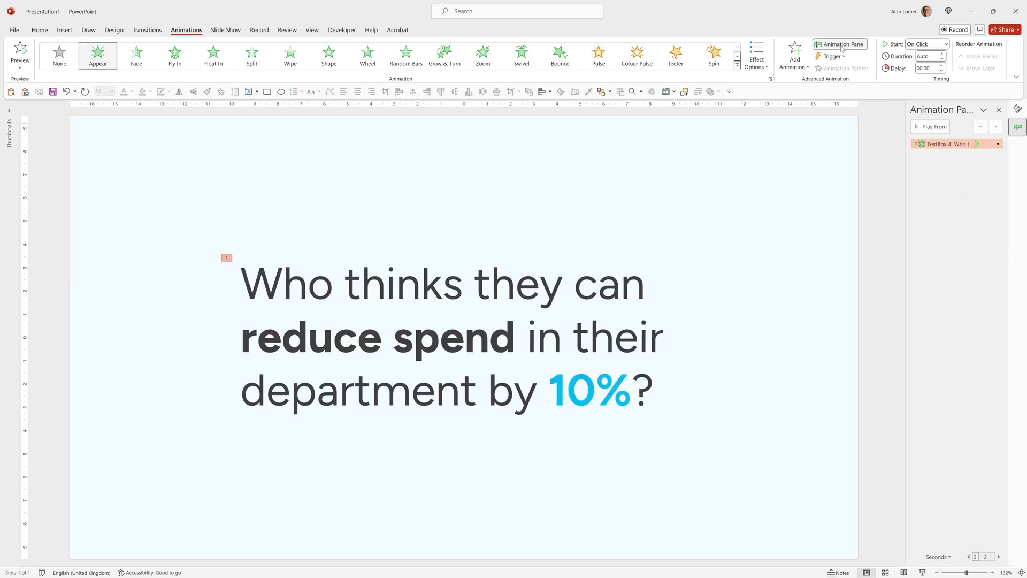
double_click(945, 145)
click(571, 277)
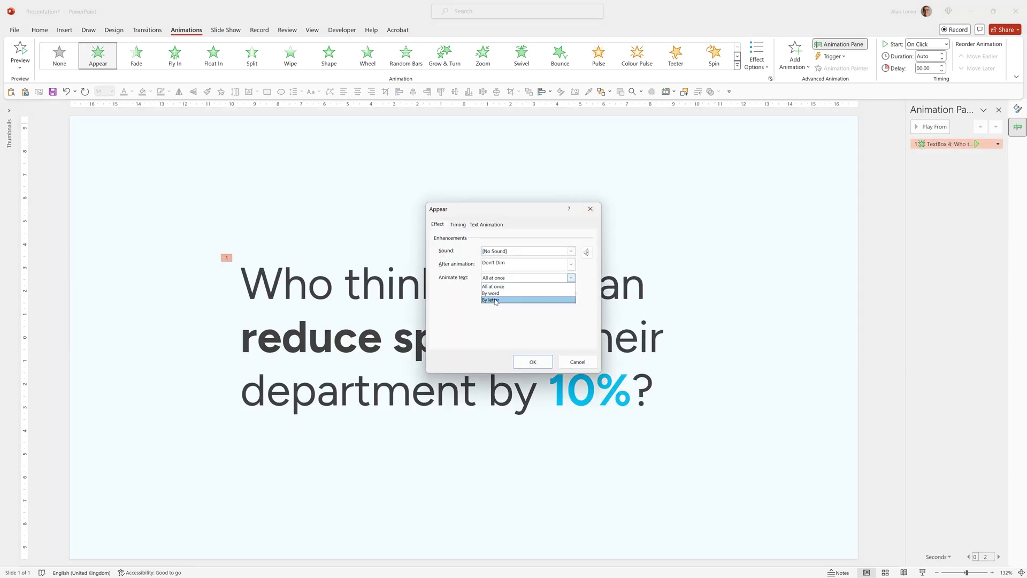
click(495, 299)
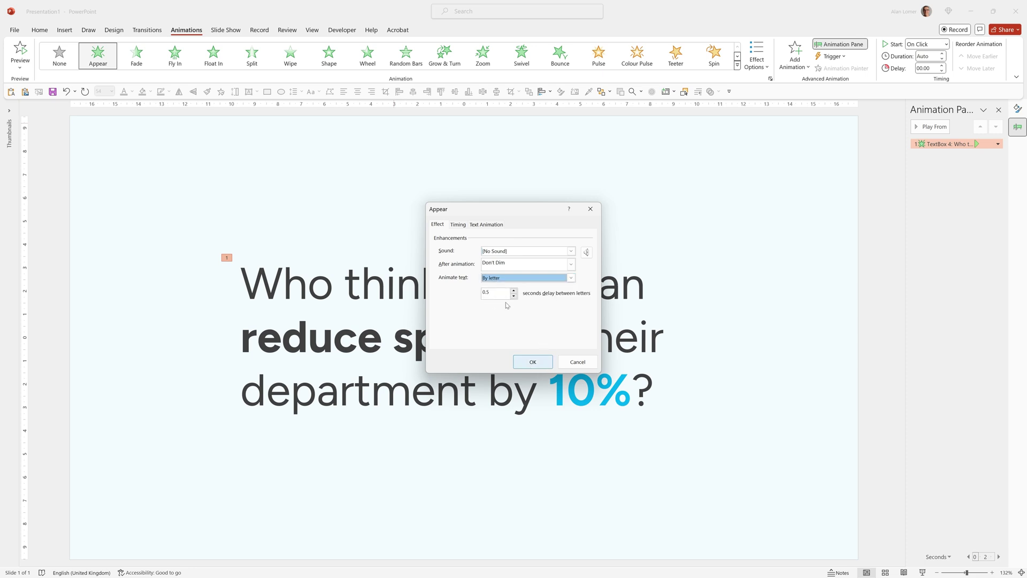
click(494, 293)
double_click(495, 294)
text(0)
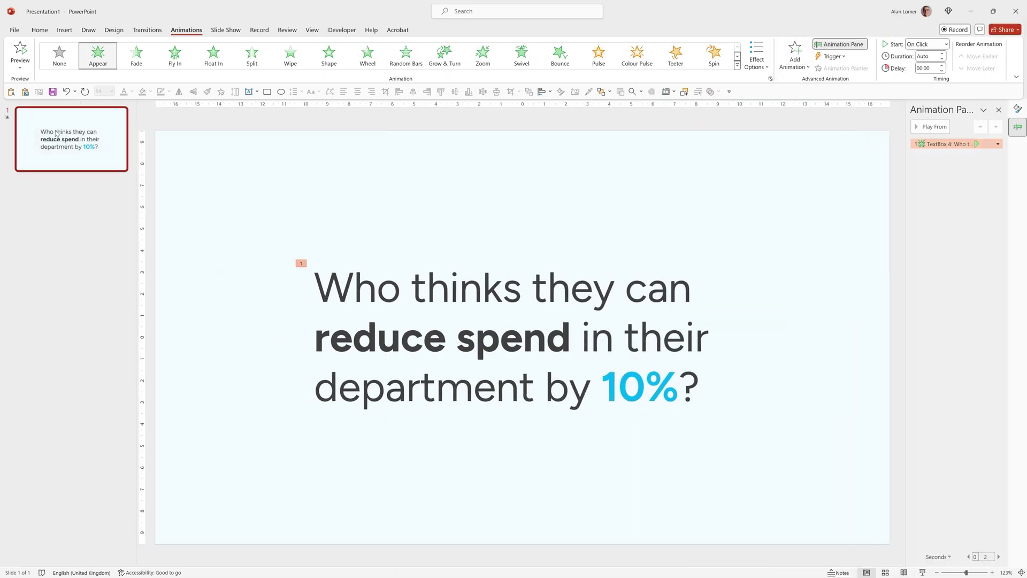
Duplicate the slide, delete the copy's Appear animation, and change 10% to 5%.
key(ctrl+d)
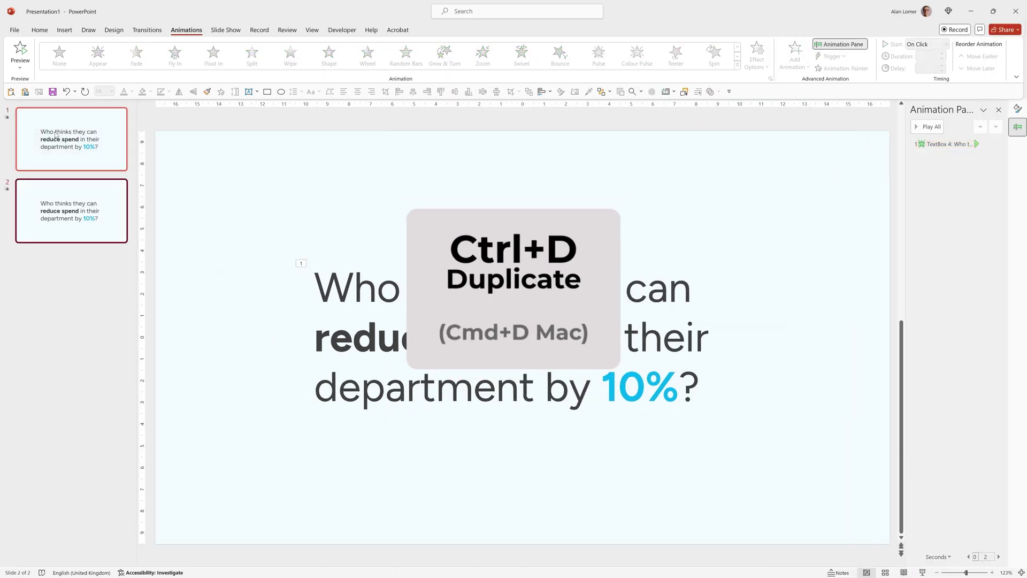
click(943, 143)
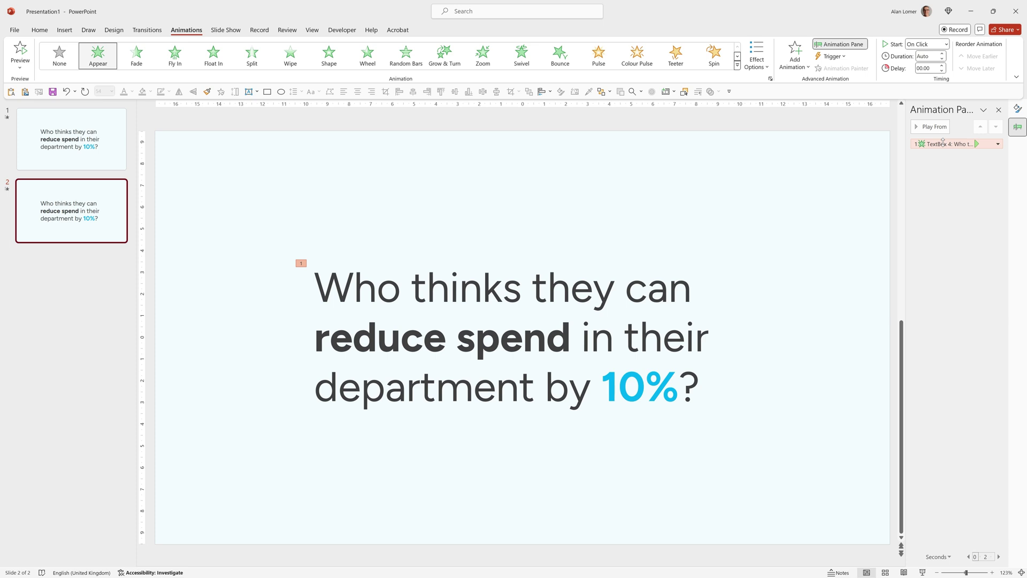
key(Delete)
drag(603, 385, 641, 391)
text(5)
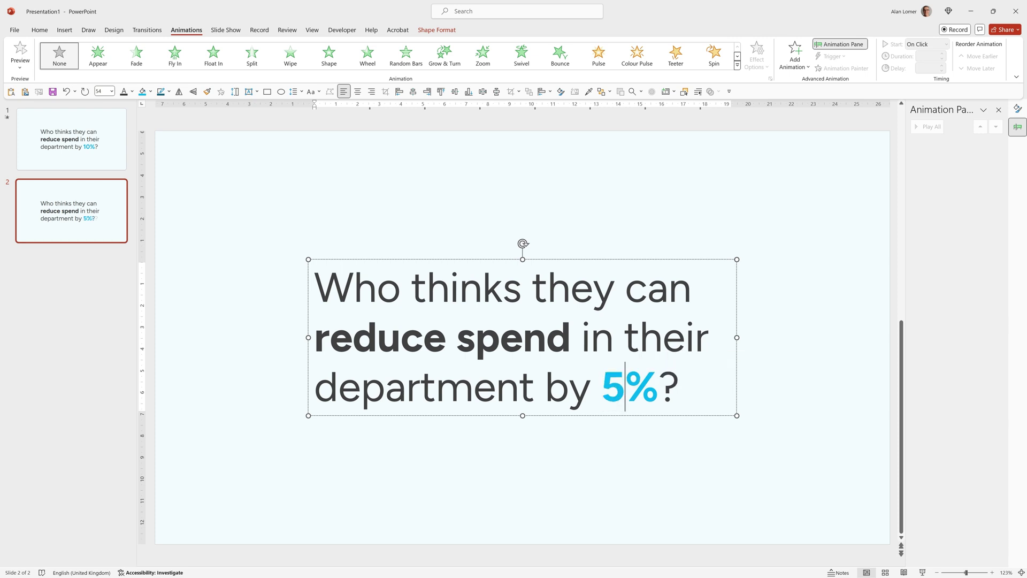
Give slide 2 a 2.00-second Morph transition with the Words effect, then select slide 1.
click(147, 30)
click(97, 56)
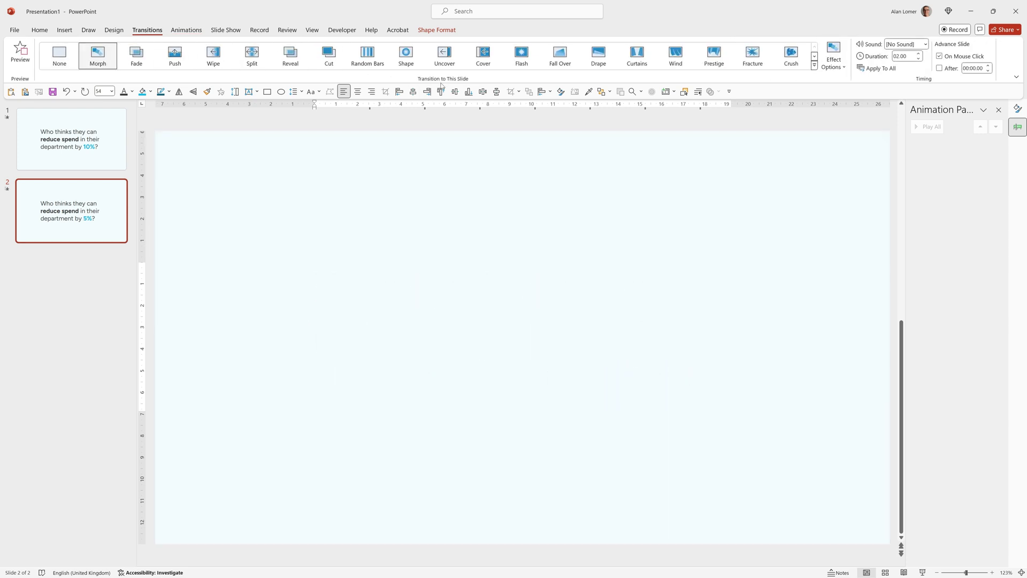
click(918, 59)
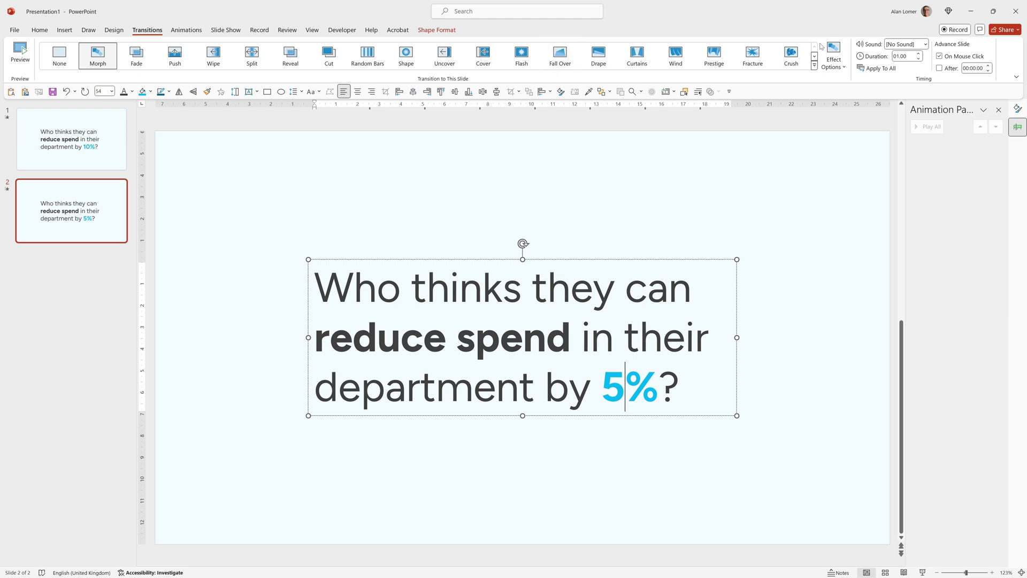
click(832, 62)
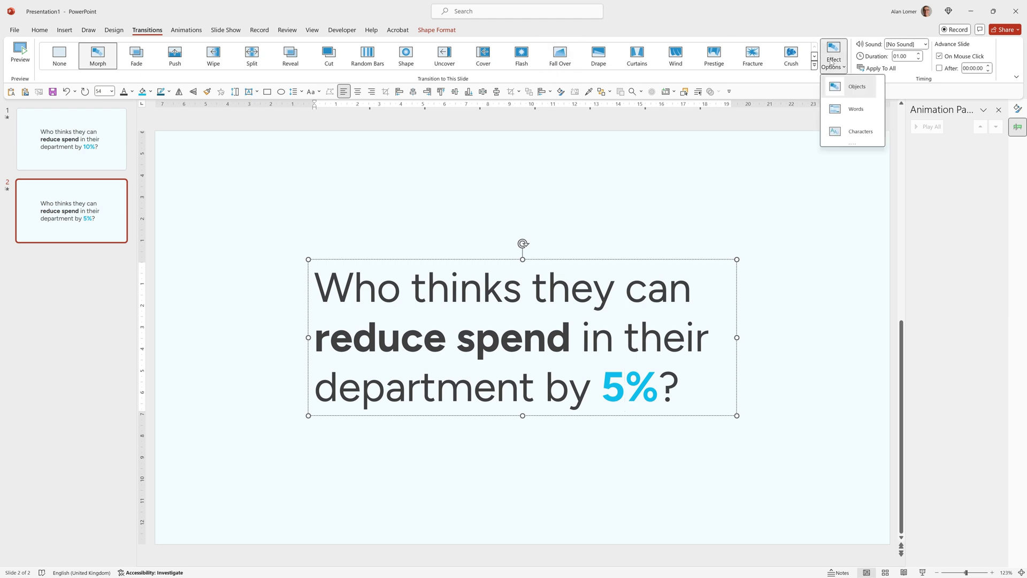
click(846, 109)
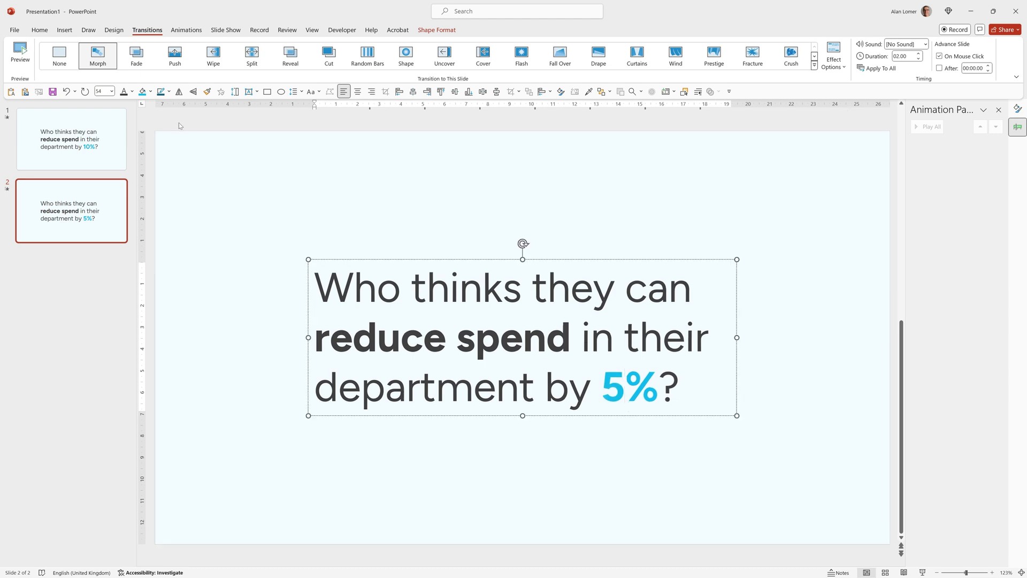
click(62, 140)
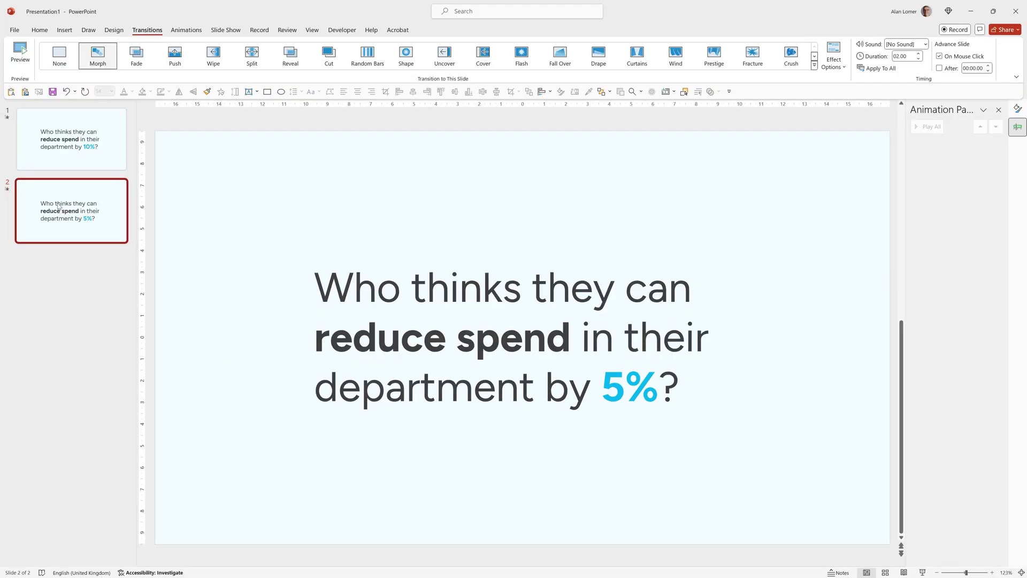
Duplicate the question slide twice, changing the figure to 3% and then 1%.
key(ctrl+d)
double_click(616, 387)
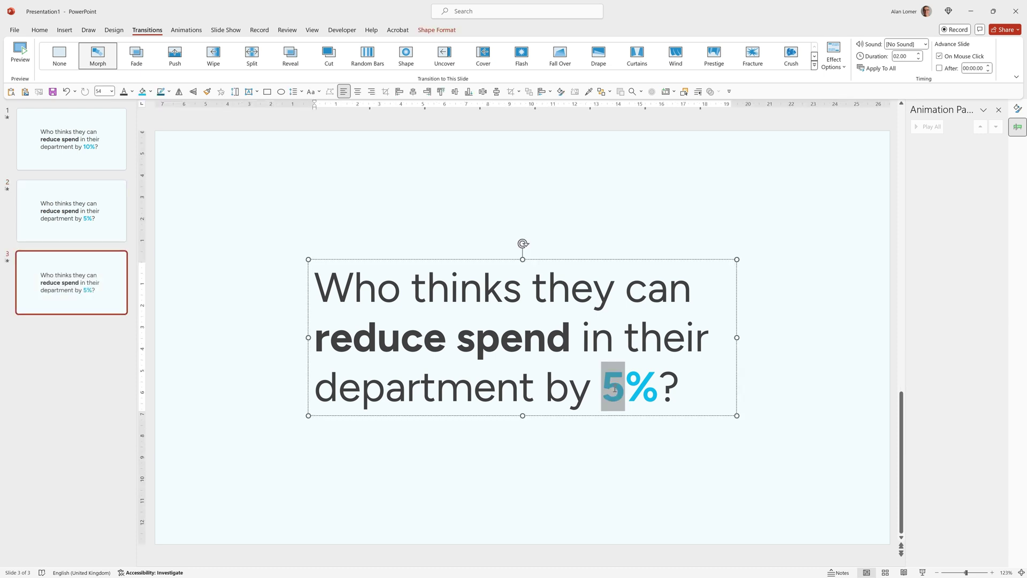
text(3)
click(79, 291)
key(ctrl+d)
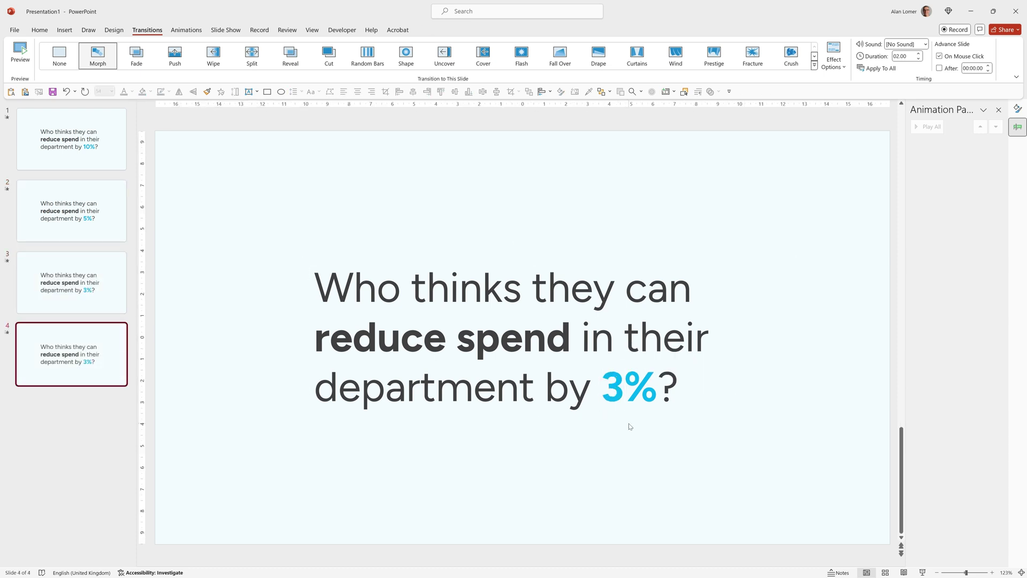
double_click(604, 384)
text(1)
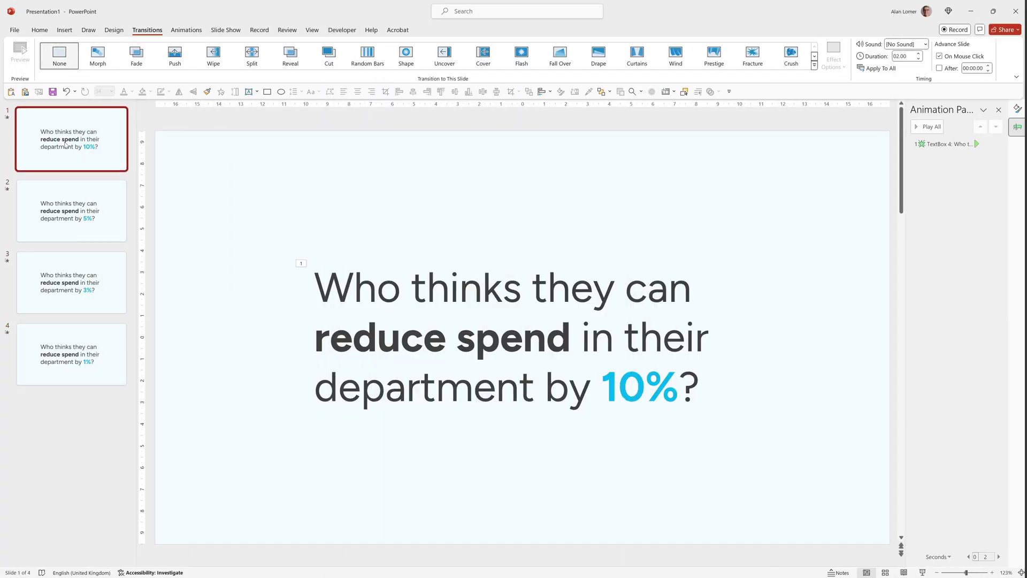
Copy the 10% slide to the end of the deck with a fully opaque 0% transparency background.
key(ctrl+d)
drag(87, 219, 75, 453)
right_click(682, 187)
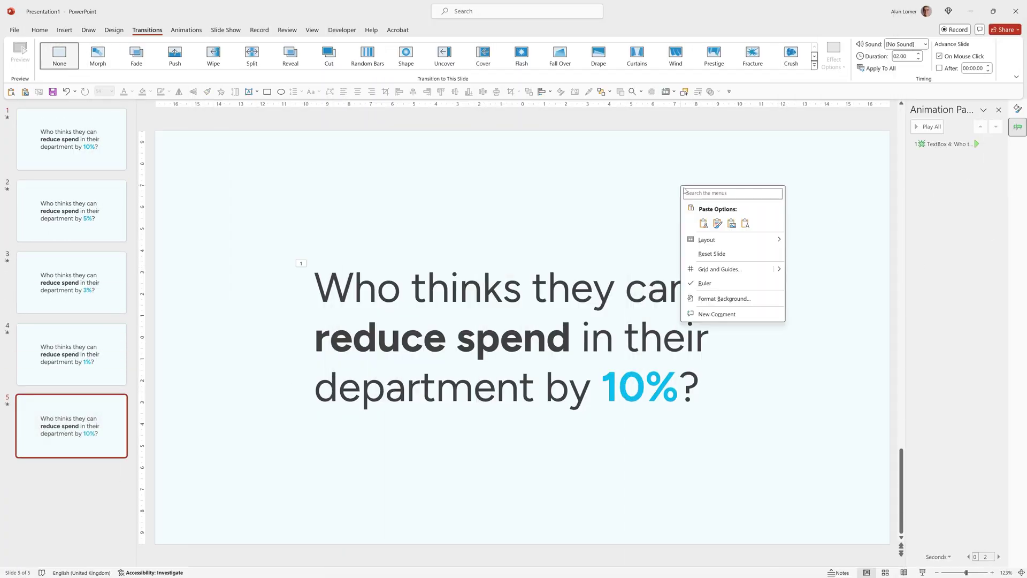
click(726, 299)
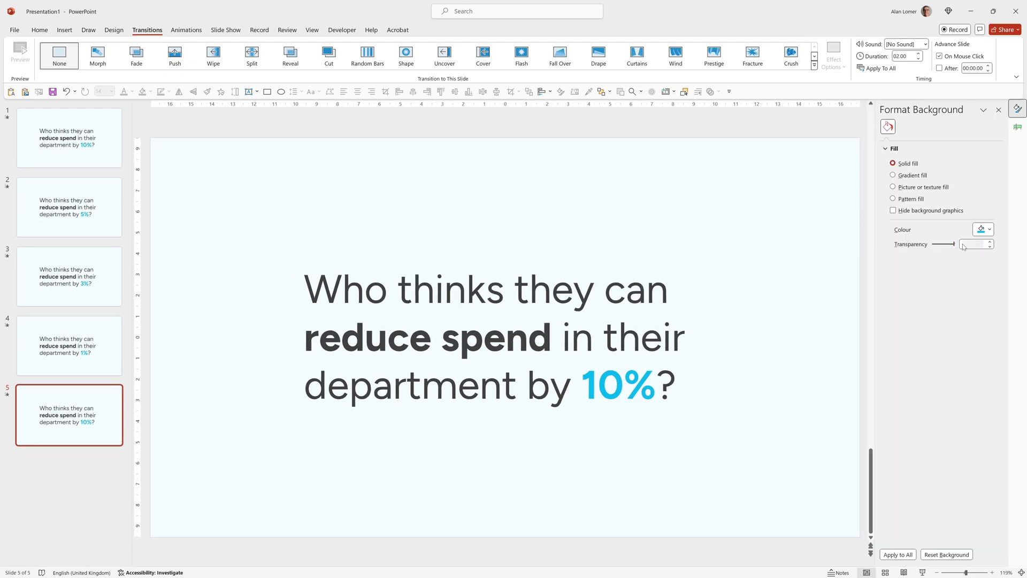
drag(976, 245, 944, 252)
text(0)
key(Return)
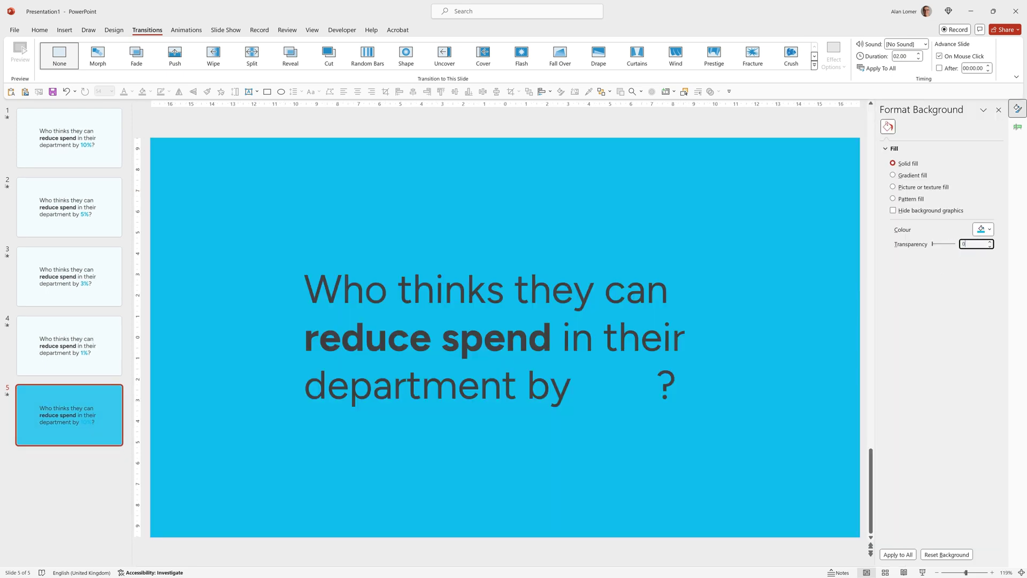
Make all the question text on the new slide black.
click(641, 342)
click(133, 91)
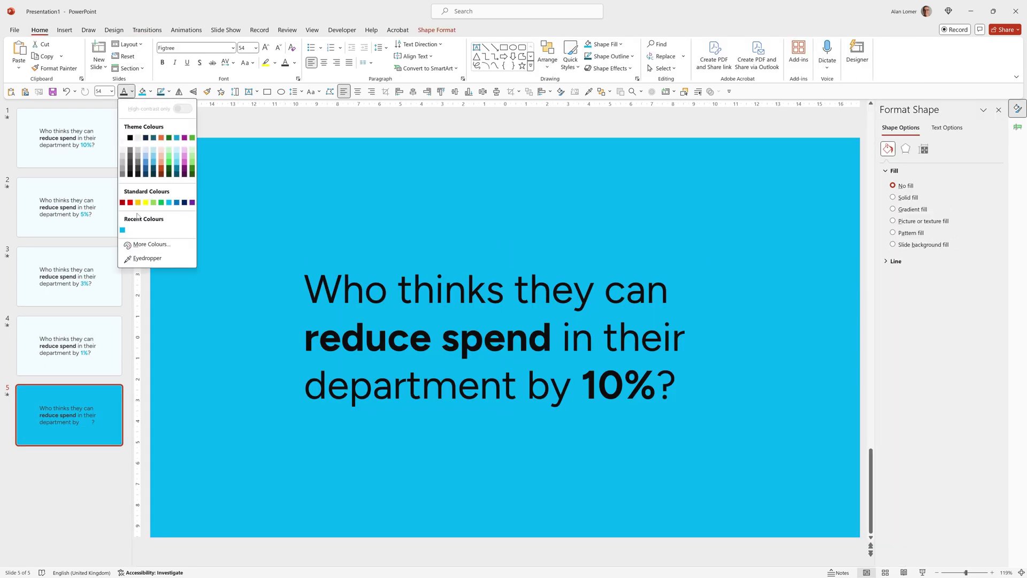
click(130, 137)
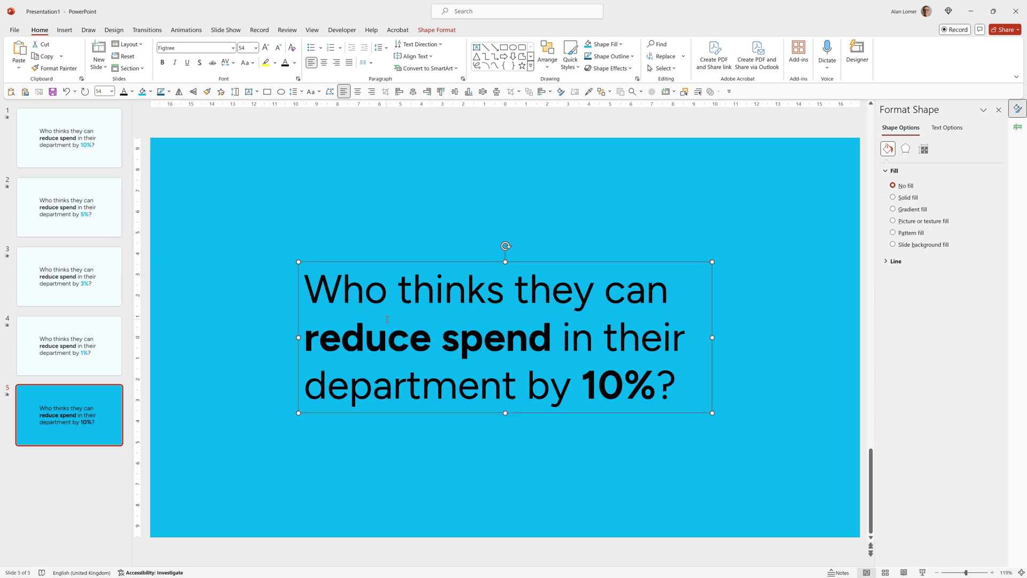
Type 'A 1% reduction in costs could save us €2 million' and make '€2 million' bold white.
text(A)
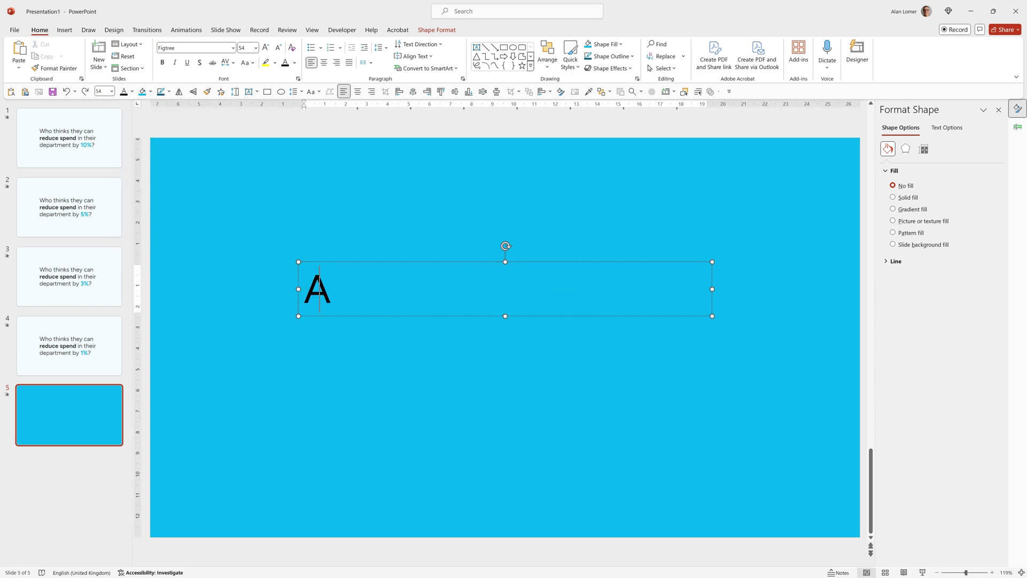
text( 1% reduction in costs could save us)
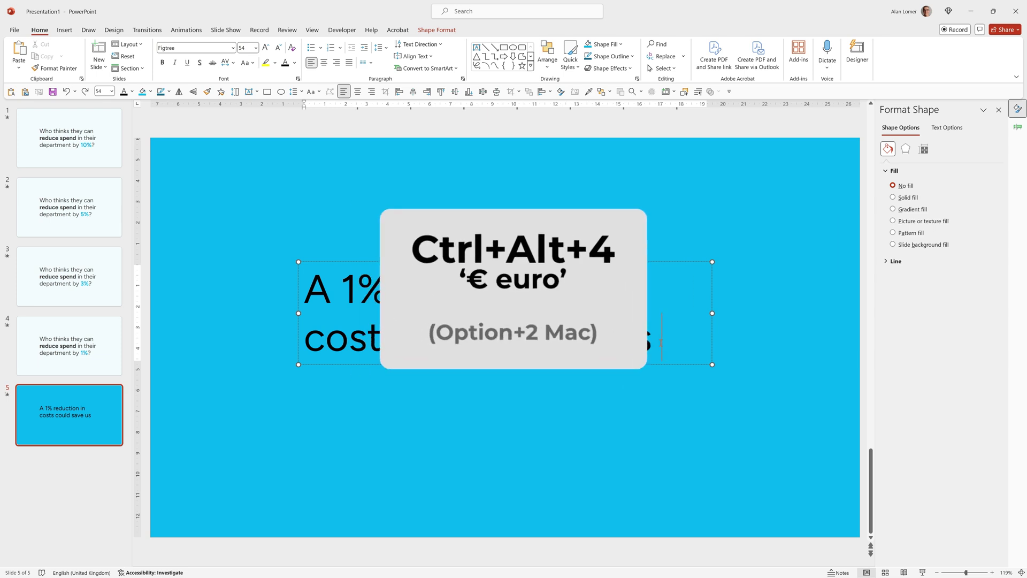
text(€2 million)
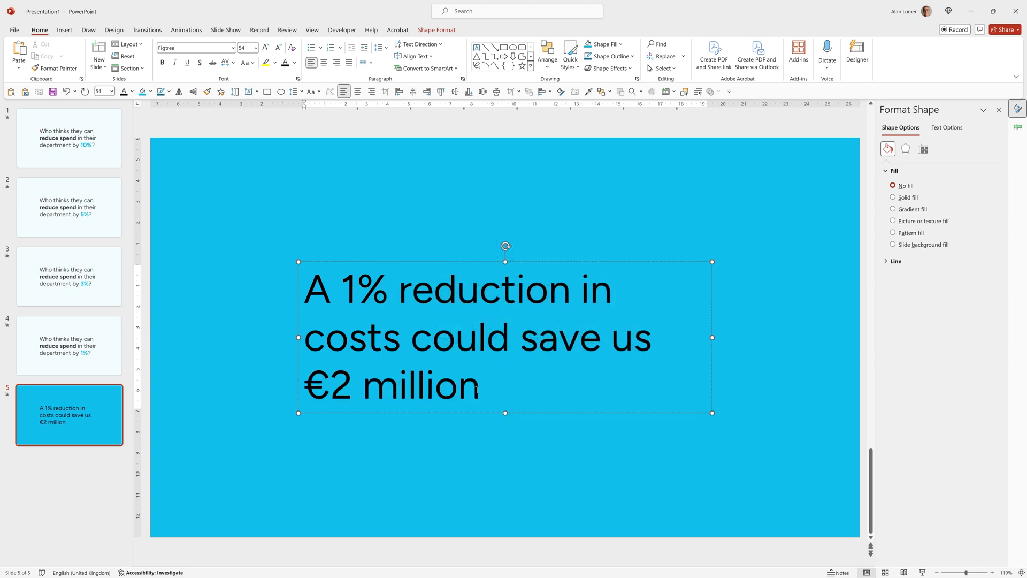
drag(483, 388, 304, 385)
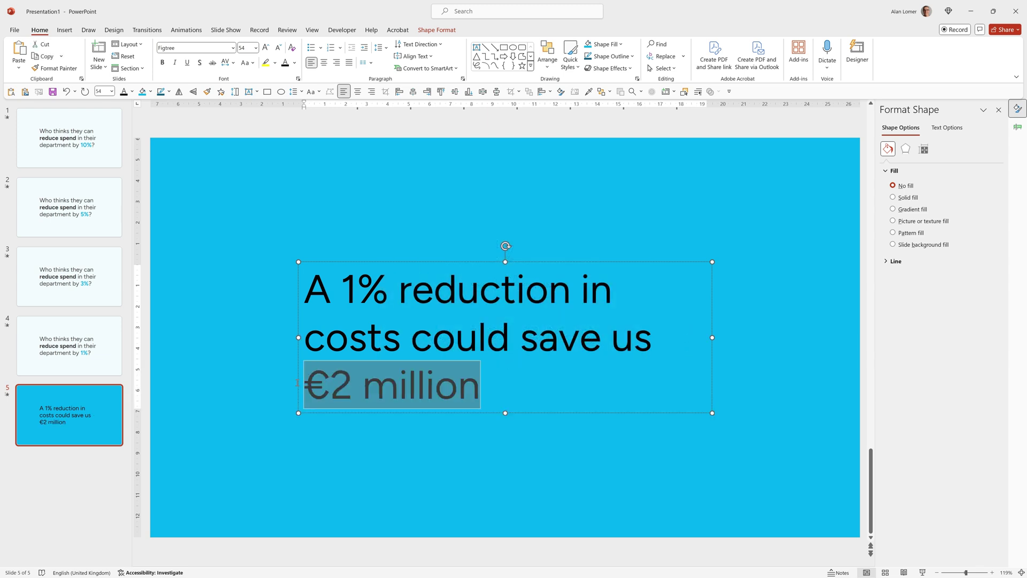
click(162, 63)
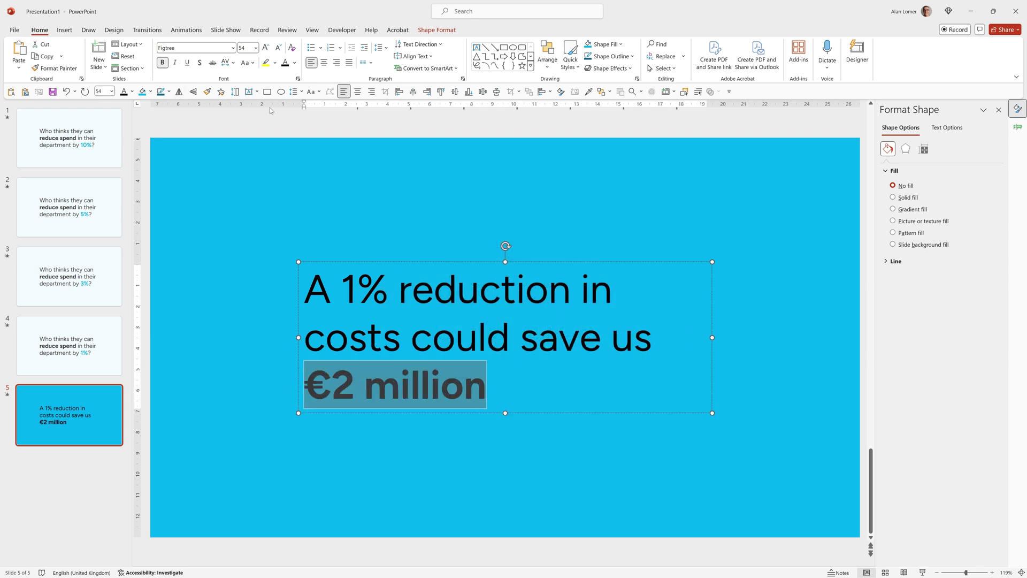
click(294, 63)
click(286, 107)
Make '1% reduction' bold white and widen the text box to fit two lines.
drag(341, 289, 570, 289)
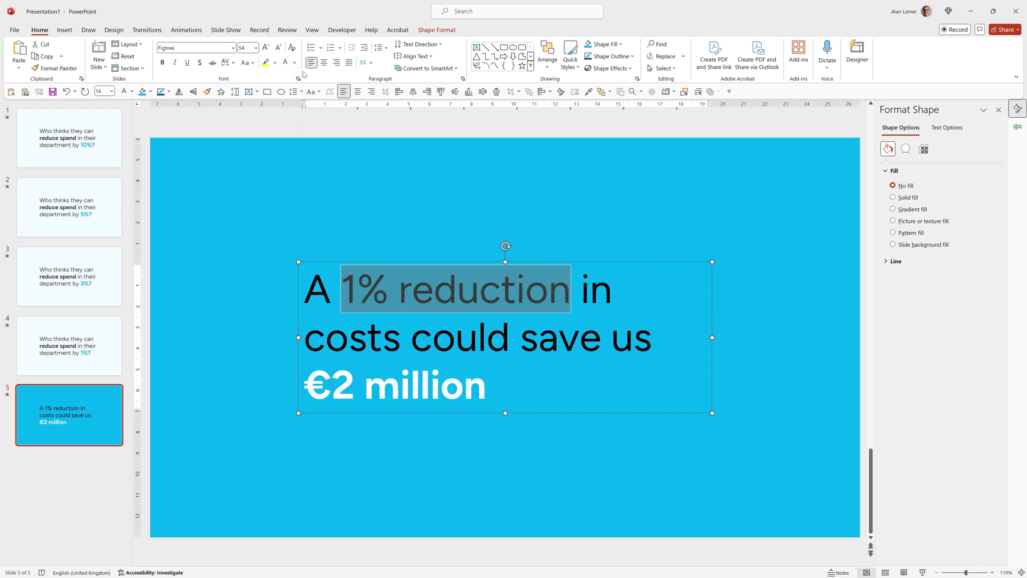
click(286, 63)
click(162, 63)
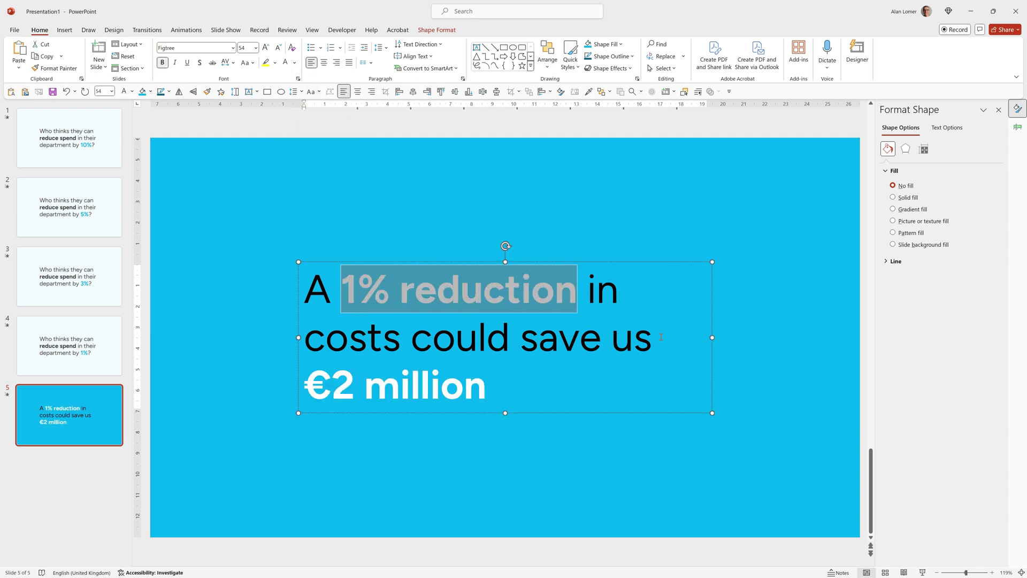
drag(712, 337, 744, 336)
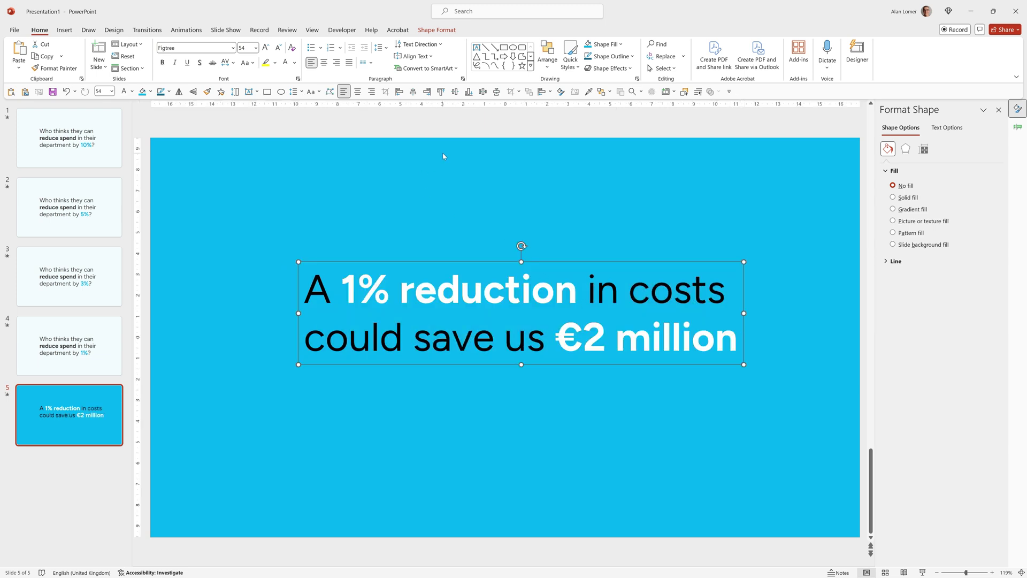
Centre the slide 5 savings box horizontally and vertically, and start its Appear animation After Previous.
click(547, 54)
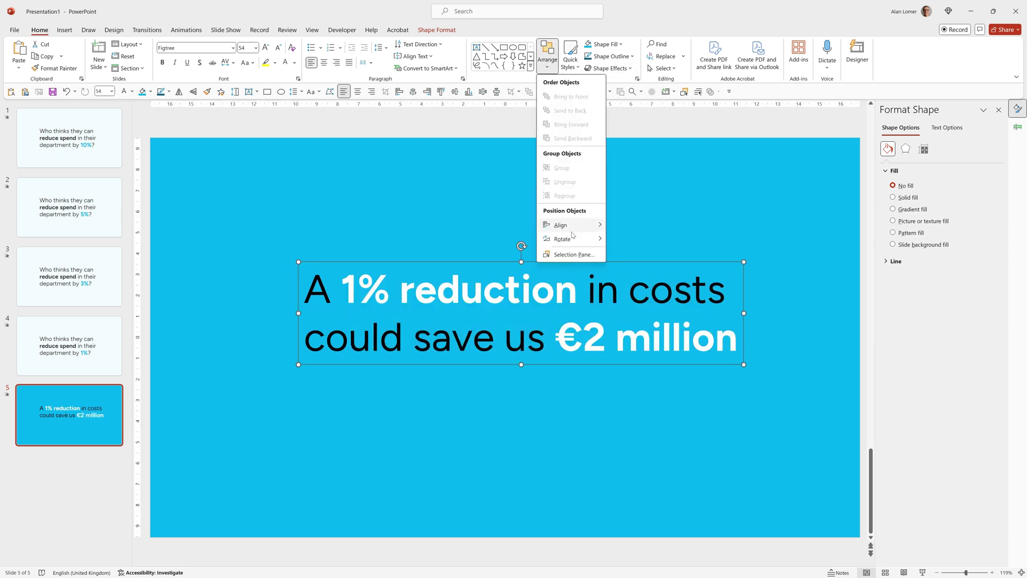
mouse_move(571, 231)
click(638, 239)
click(547, 54)
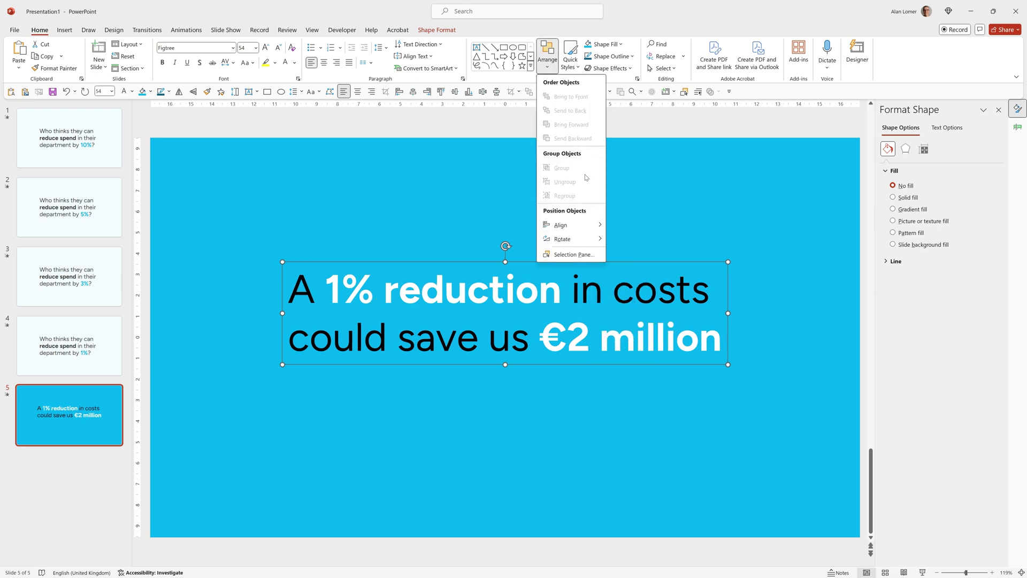
click(648, 283)
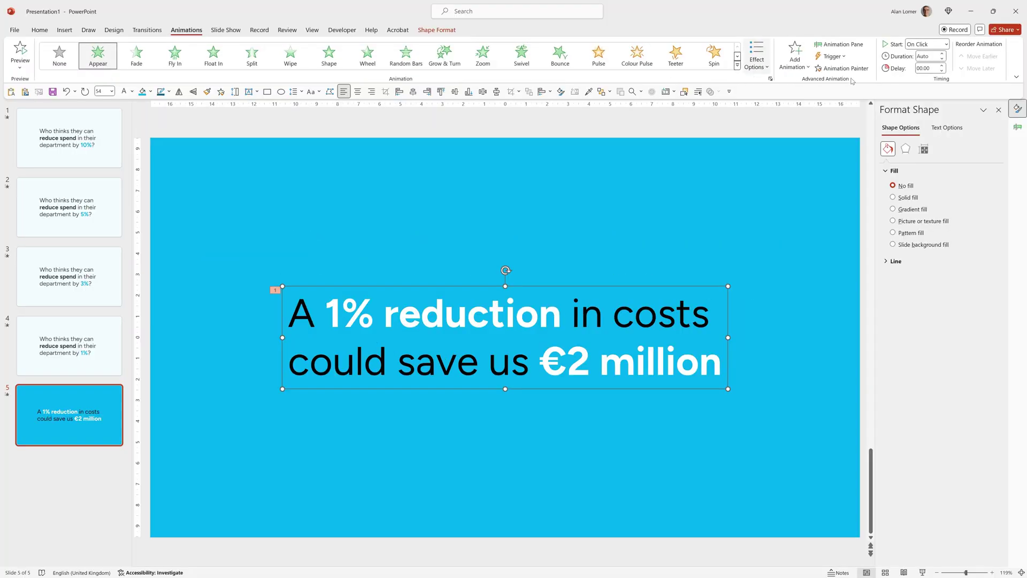
click(842, 45)
click(927, 44)
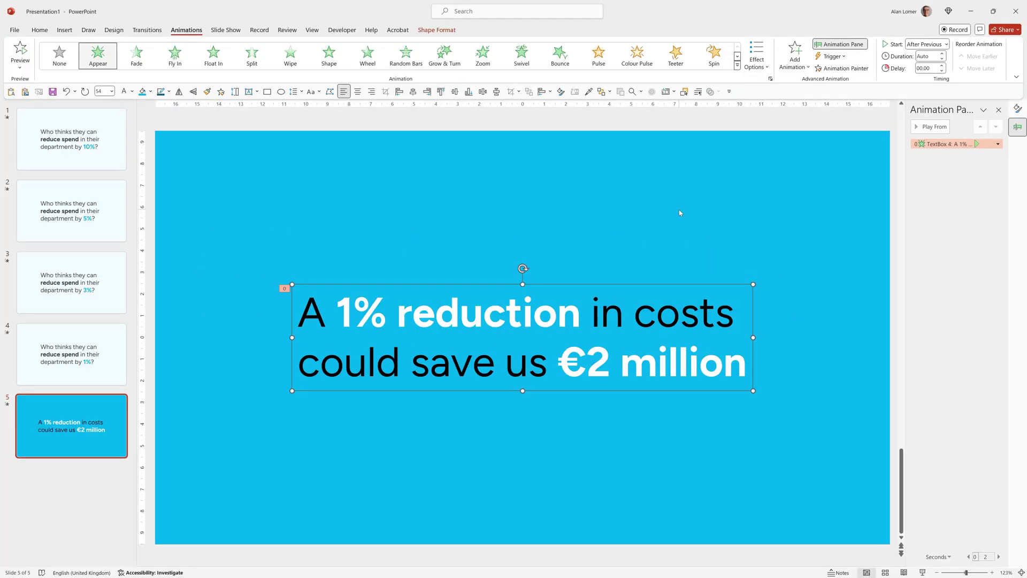
Duplicate slide 5 as slide 6 and remove the text box's animation.
click(77, 421)
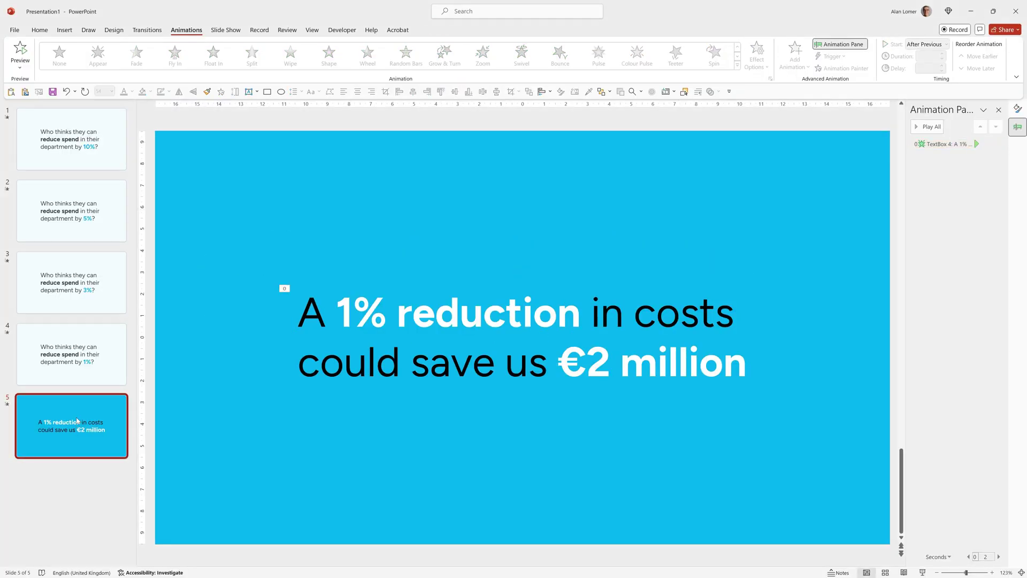
key(ctrl+d)
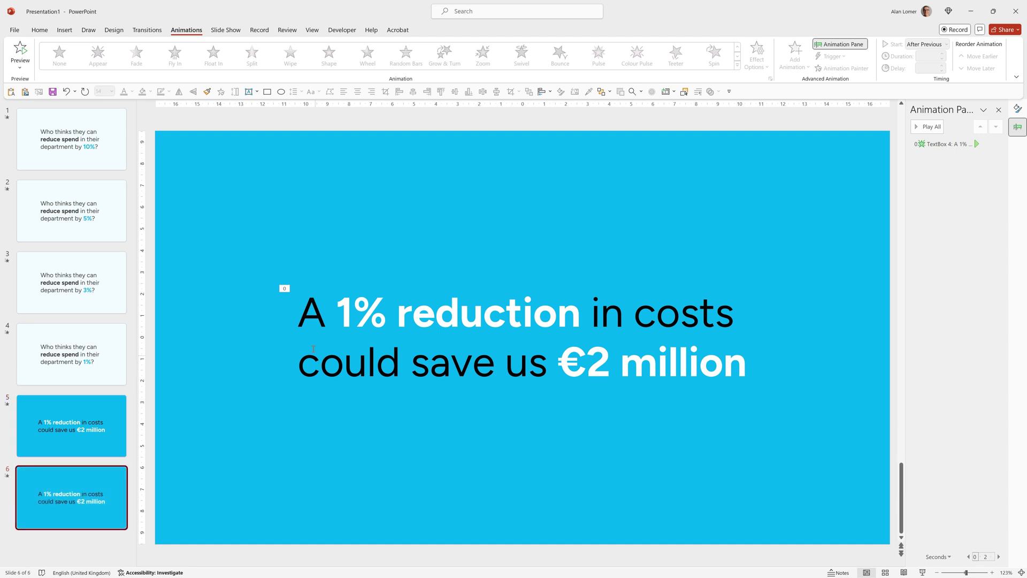
click(933, 143)
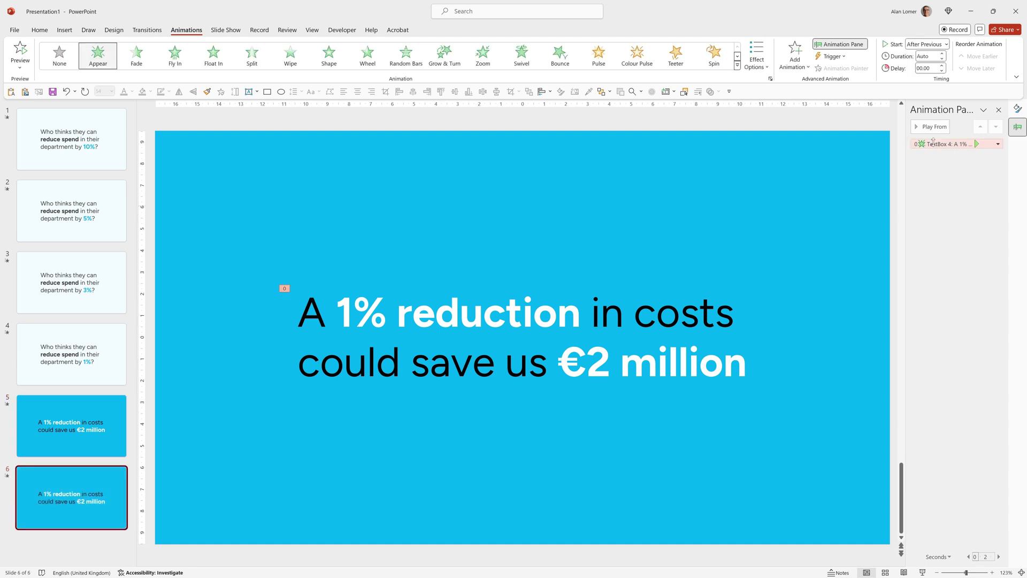
key(Delete)
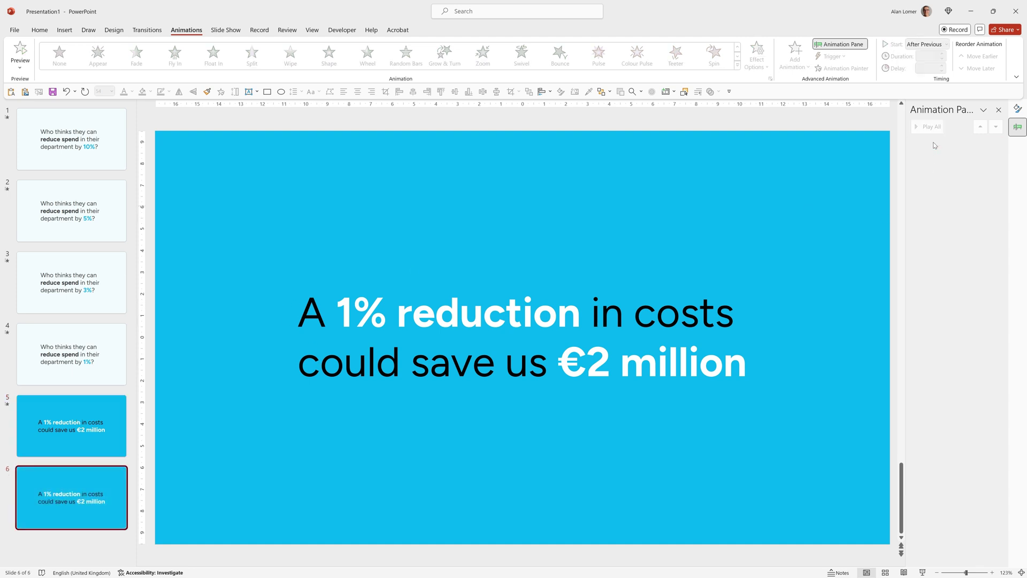
Change the sentence figures to 3% and €6 million.
click(343, 301)
drag(337, 301, 354, 301)
text(3)
drag(584, 368, 601, 368)
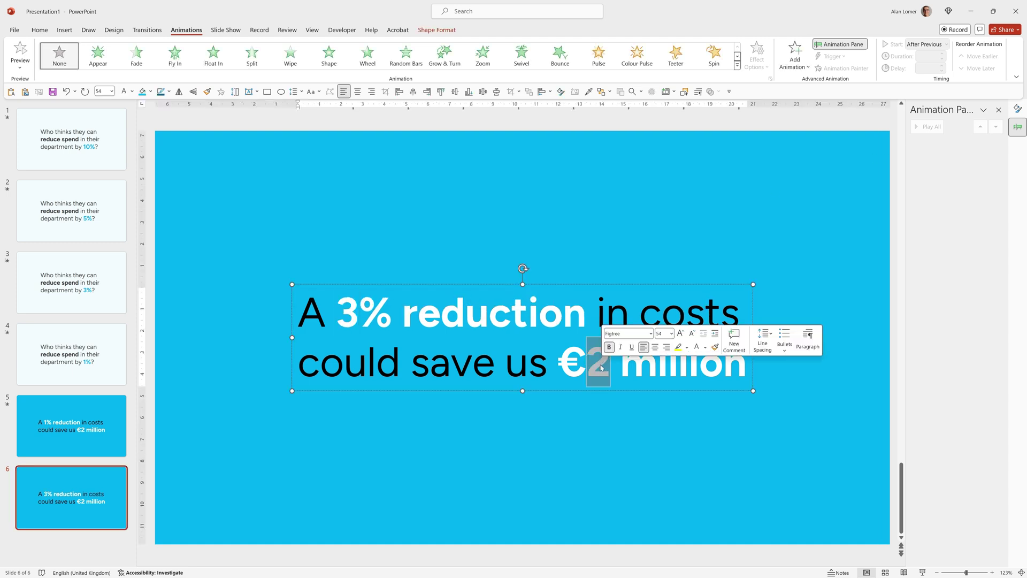
text(6)
Give slide 6 a Morph transition by Words lasting 01.00 second, then preview from slide 5.
click(152, 31)
click(98, 53)
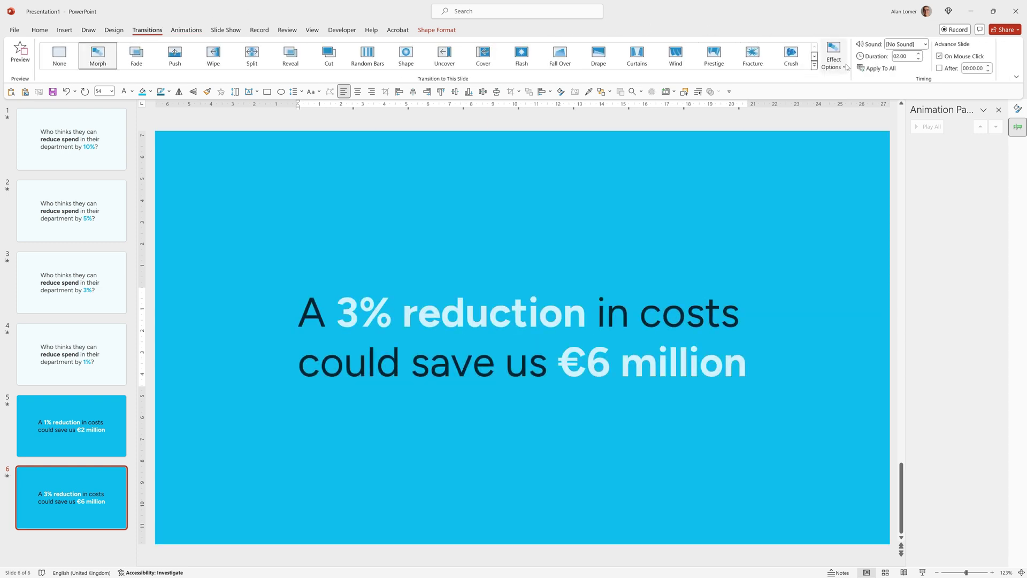
click(833, 56)
click(840, 108)
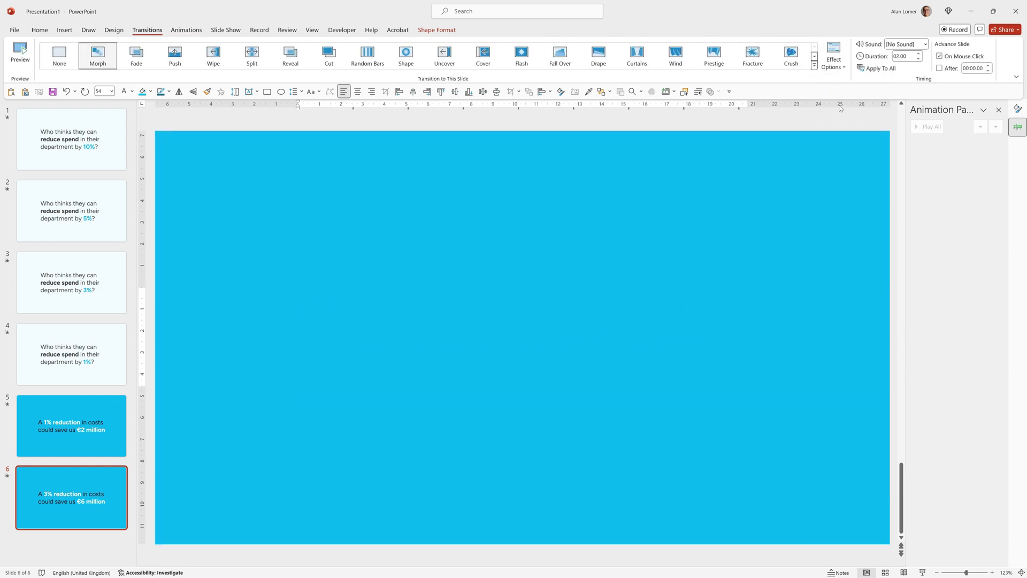
click(918, 59)
click(918, 59)
click(918, 59)
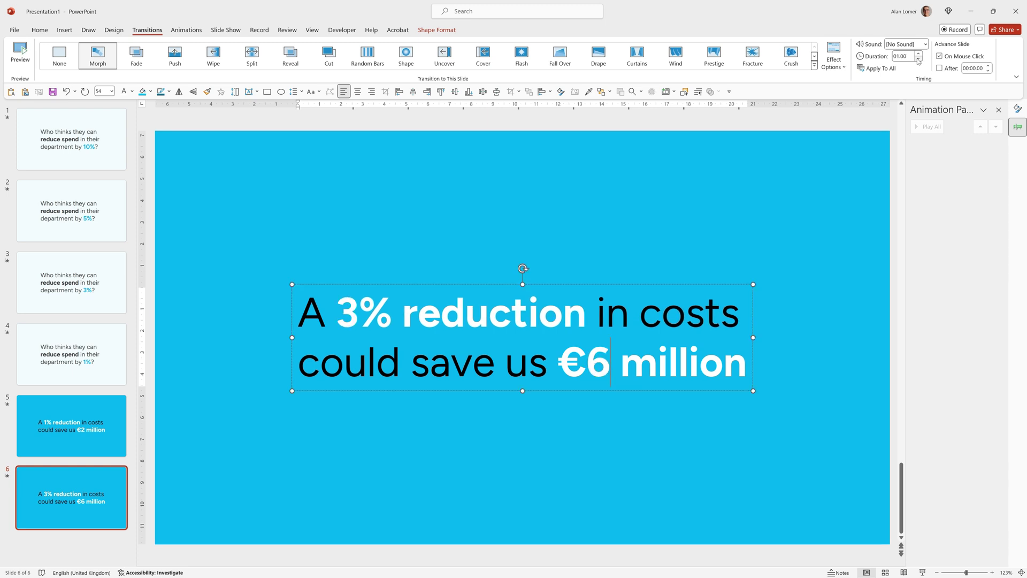
click(918, 59)
click(83, 438)
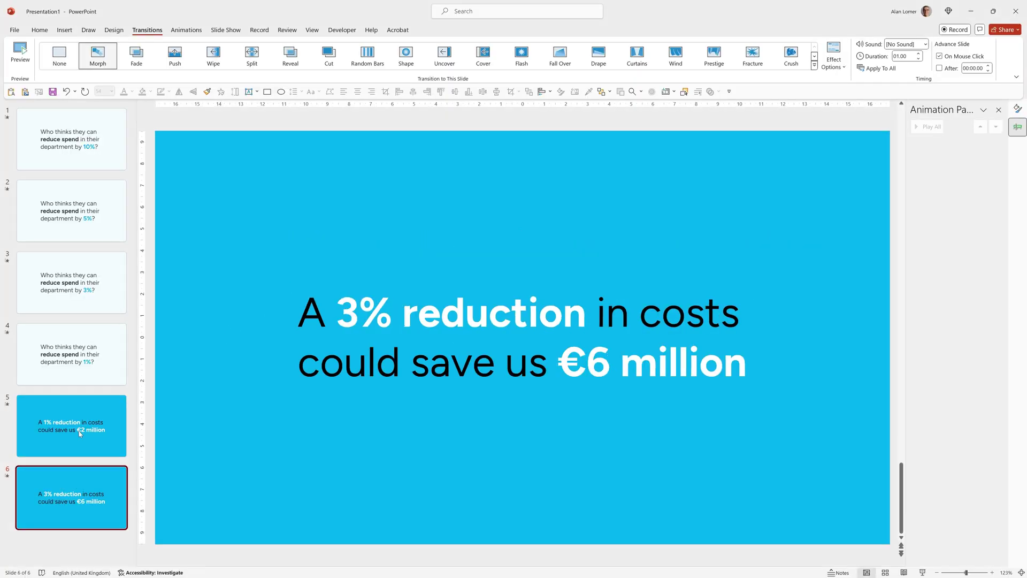
Duplicate slide 6 and change the figures to 5% and €10 million.
key(ctrl+d)
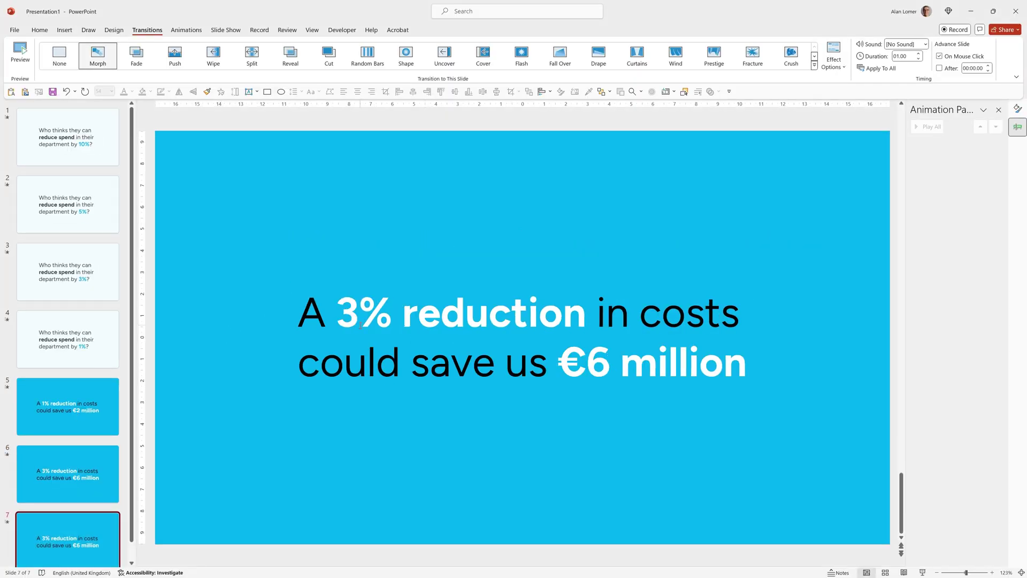
double_click(344, 310)
text(5)
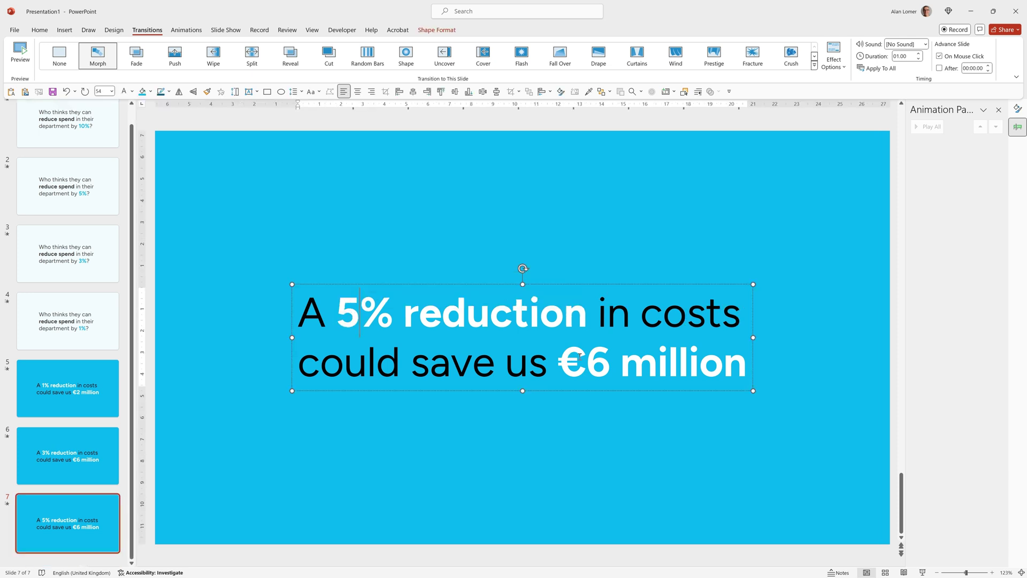
click(595, 364)
text(10)
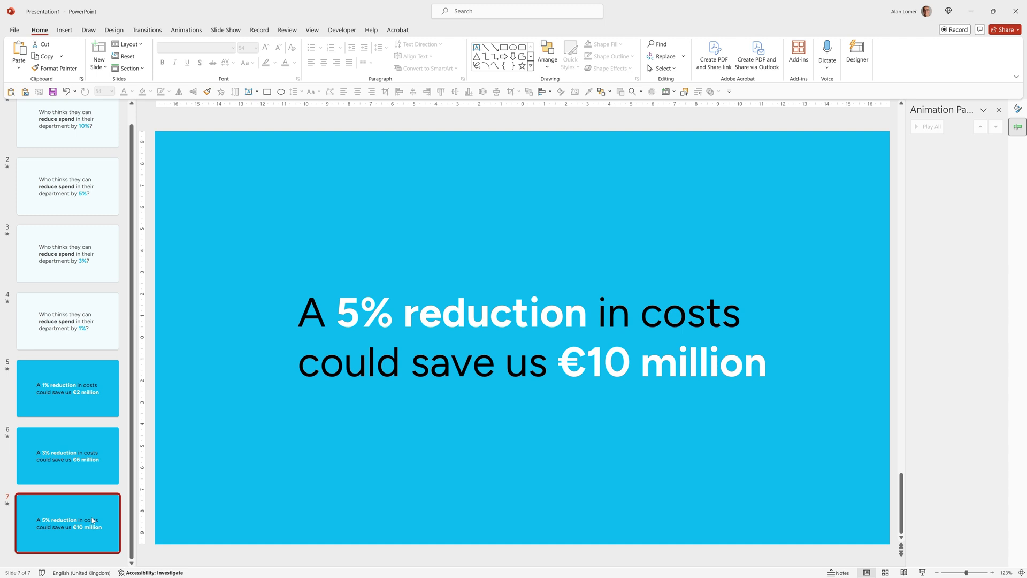
Duplicate slide 7 and paste in the question 'How can well all make a difference?'.
key(ctrl+d)
triple_click(375, 321)
text(How can well all make a difference?)
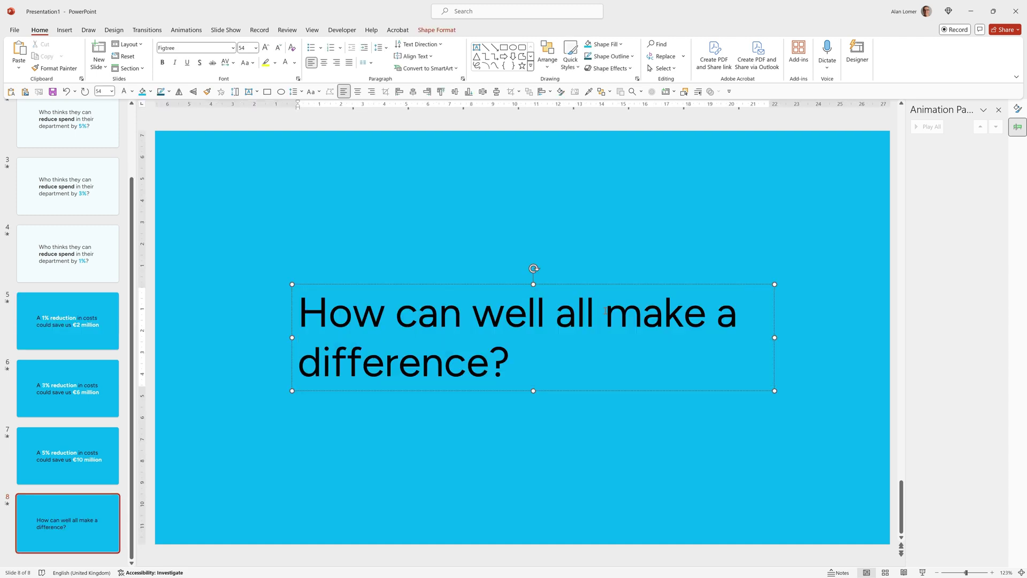
Make 'make a difference?' bold and white.
drag(510, 369, 606, 315)
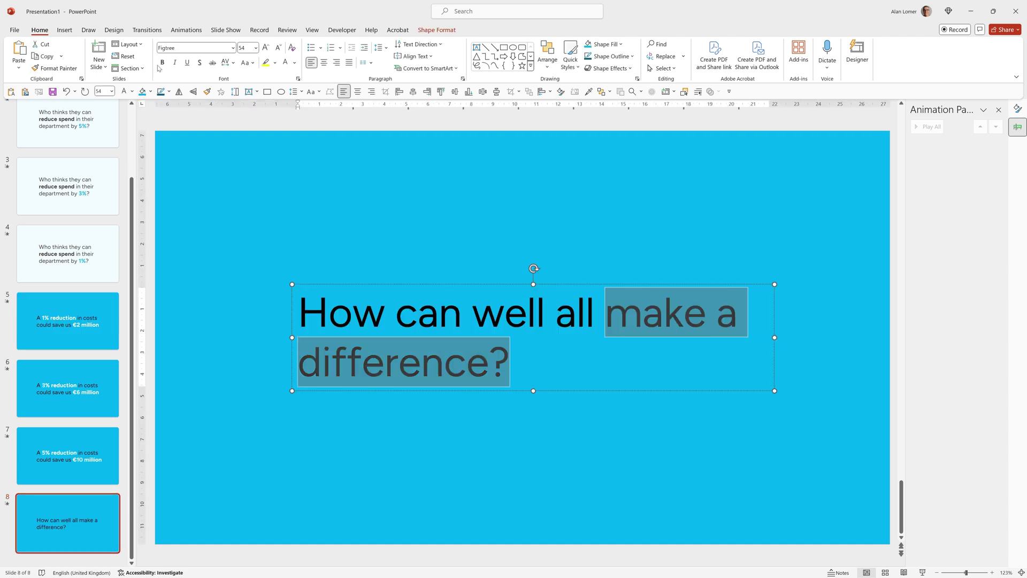
key(ctrl+b)
click(289, 65)
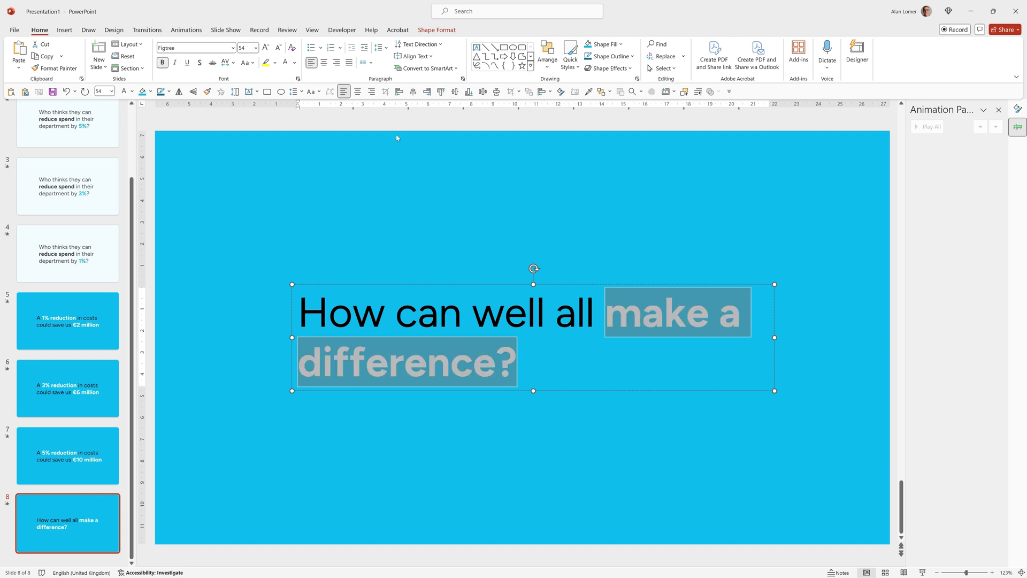
click(547, 54)
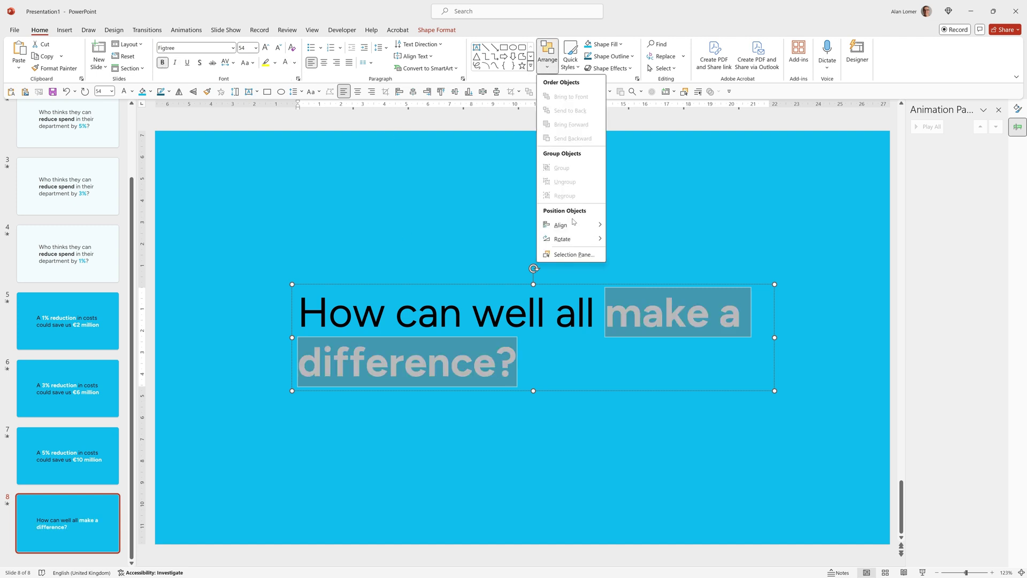